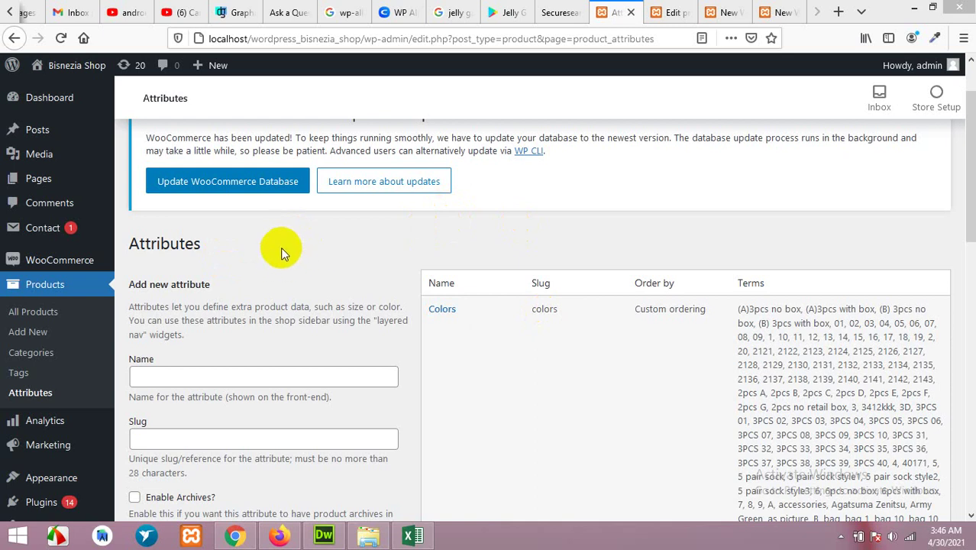
- Review the attributes assigned to the variable product on its edit page, then return to the store-wide product attributes page
click(57, 393)
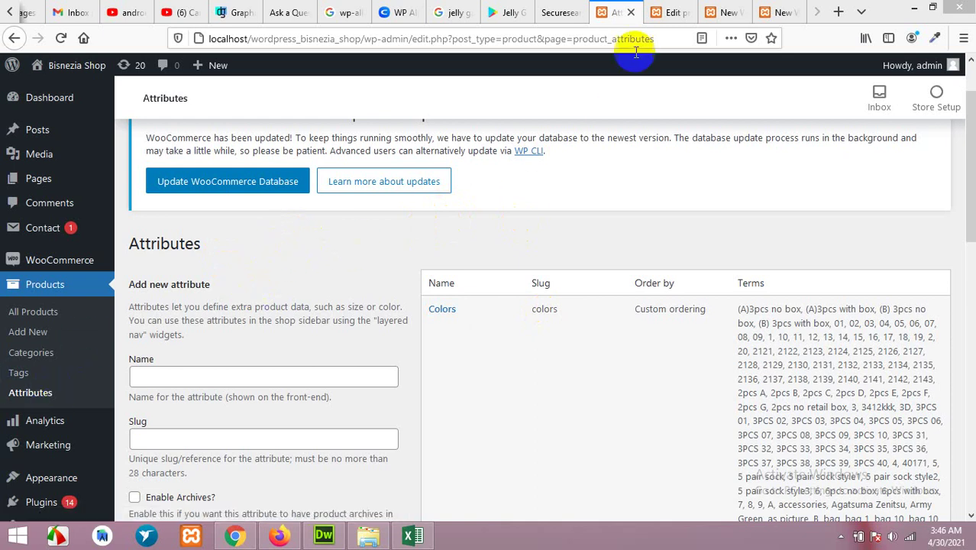
click(663, 13)
scroll(382, 347, down, 4)
scroll(305, 336, up, 3)
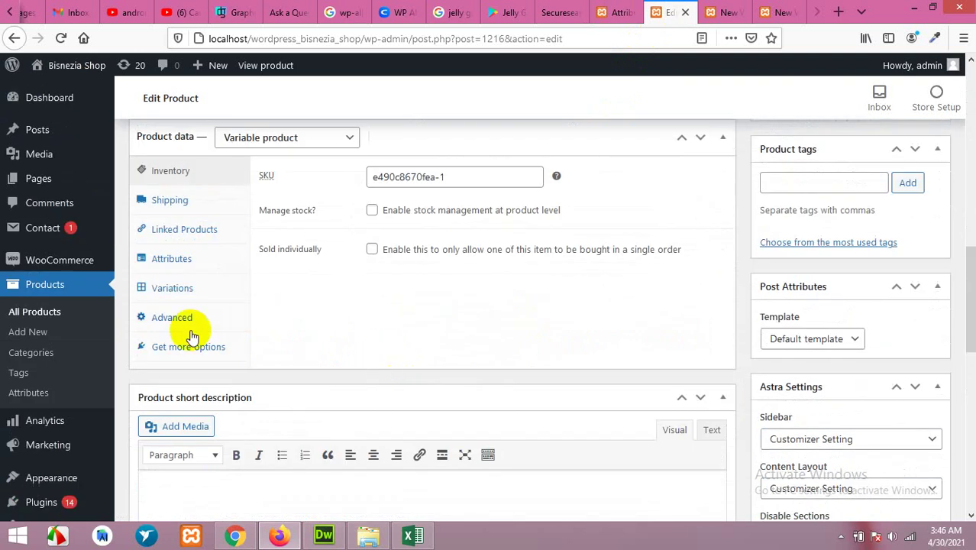
click(170, 260)
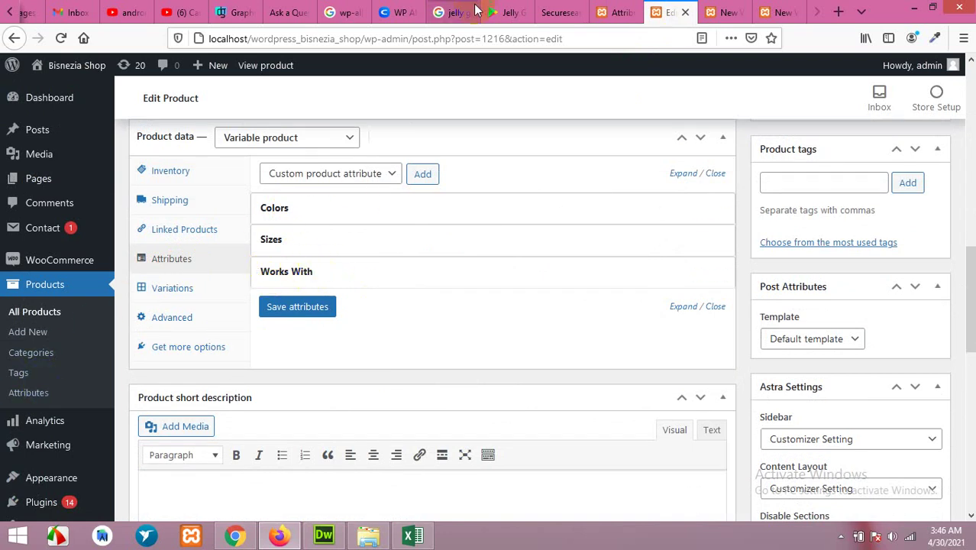
click(618, 12)
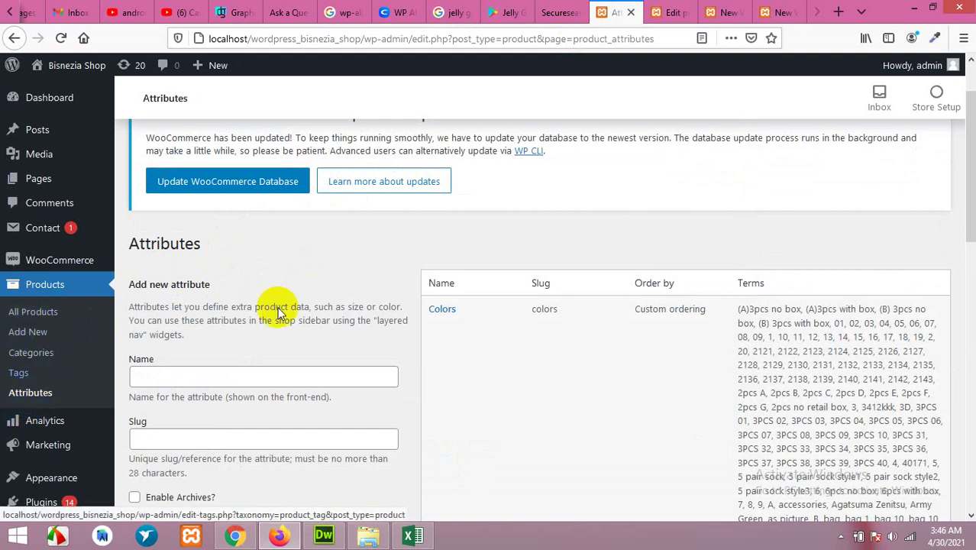
scroll(412, 225, up, 2)
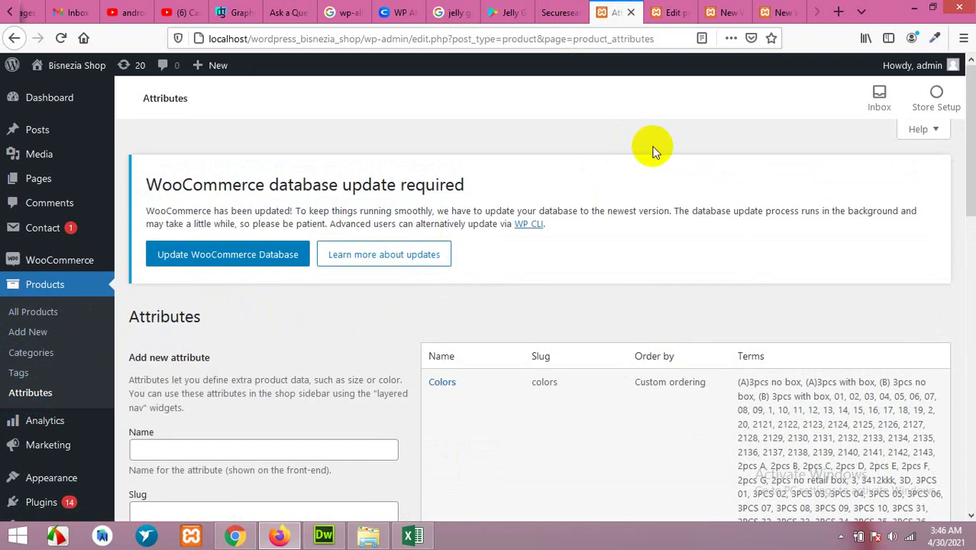
- Compare the storefront page of the simple PS5 charging dock product with the page of its variable (Copy) version
key(ctrl+Tab)
key(ctrl+Tab)
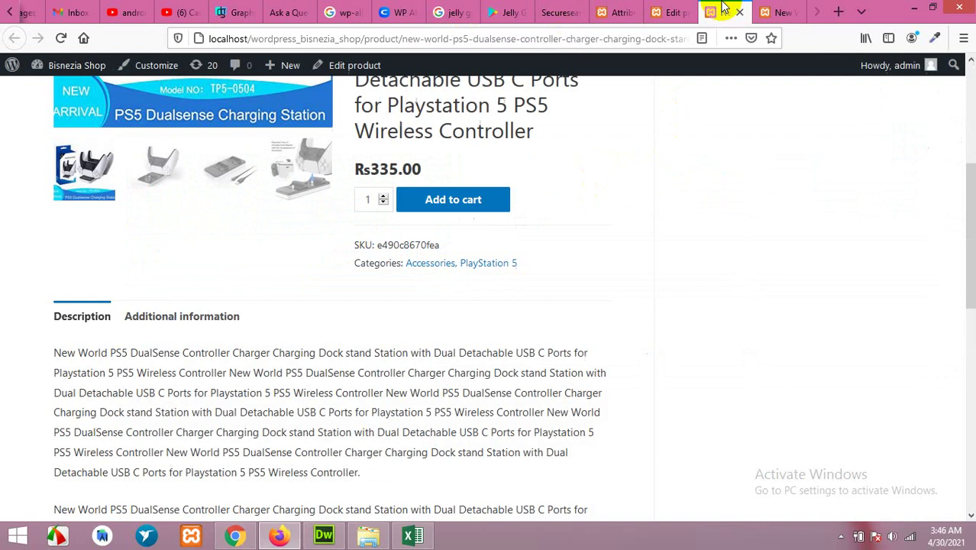
scroll(642, 235, up, 8)
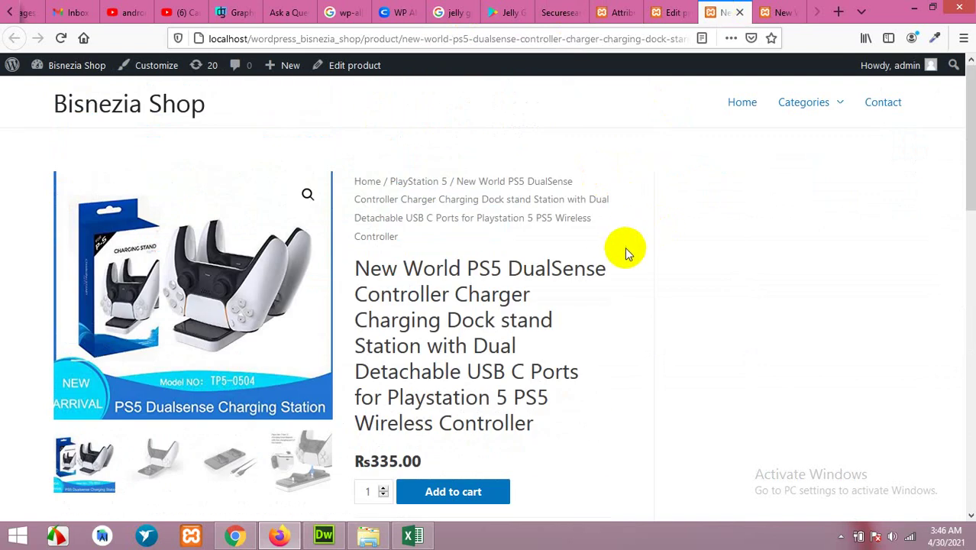
click(779, 11)
scroll(555, 253, down, 5)
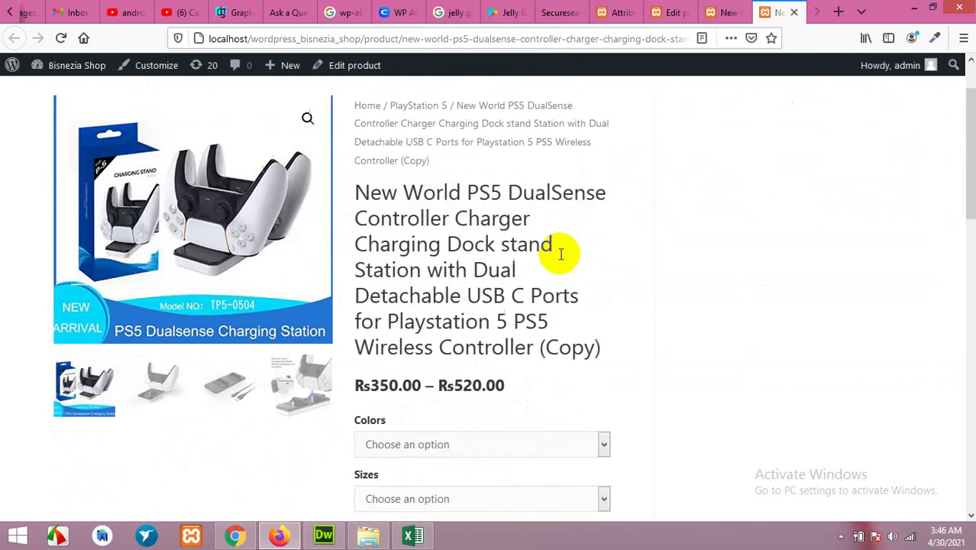
scroll(557, 263, up, 2)
key(ctrl+shift+Tab)
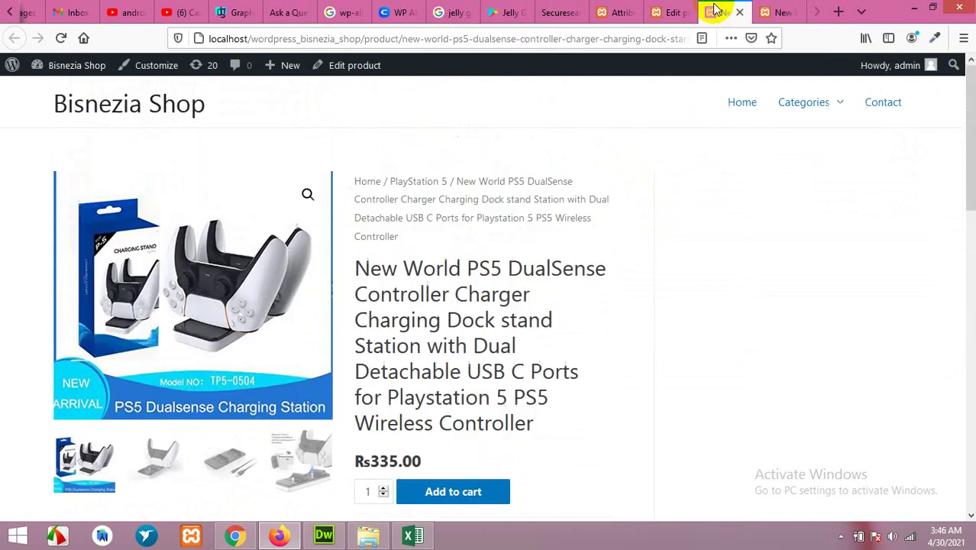
scroll(519, 290, down, 3)
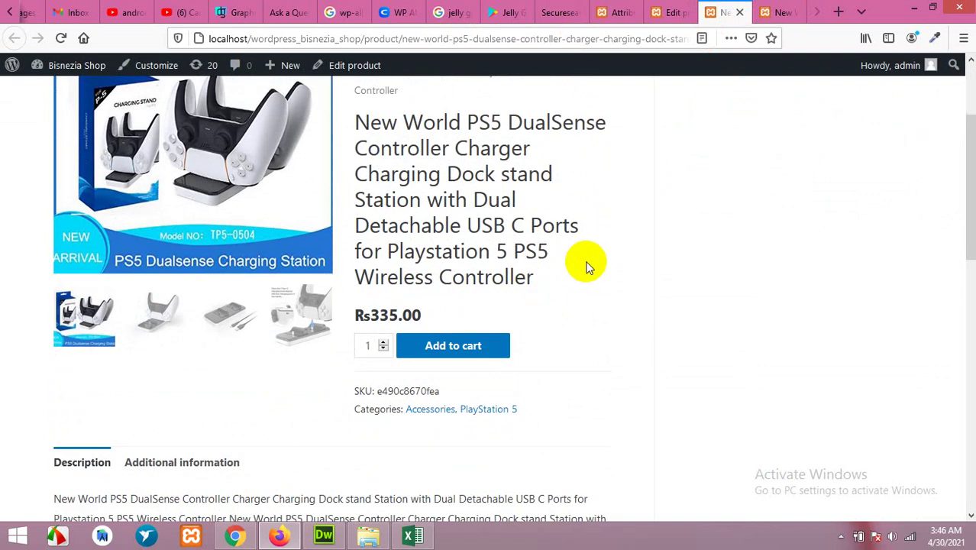
- Examine the simple product's price, quantity field and additional information on Colors, Sizes and Works With
drag(428, 315, 365, 314)
scroll(447, 299, down, 4)
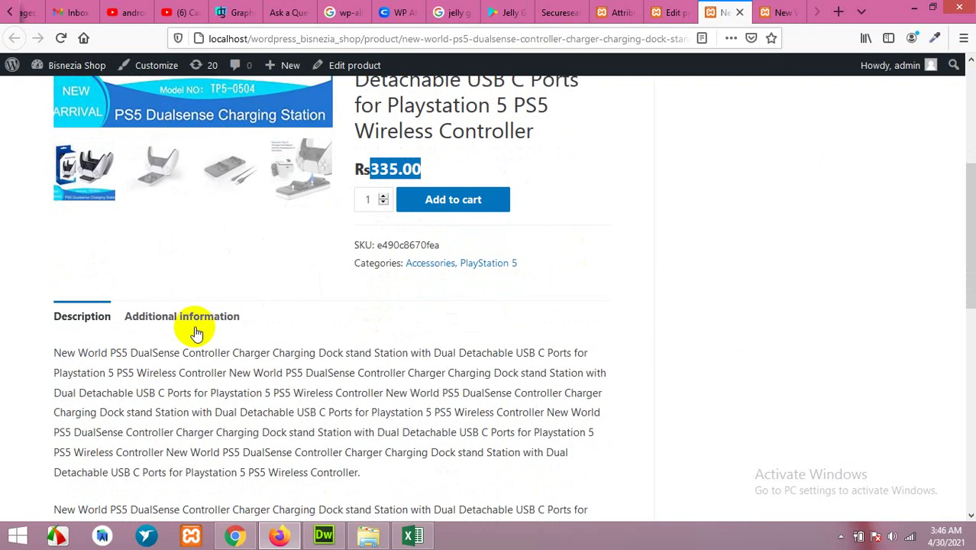
click(188, 319)
scroll(136, 320, down, 2)
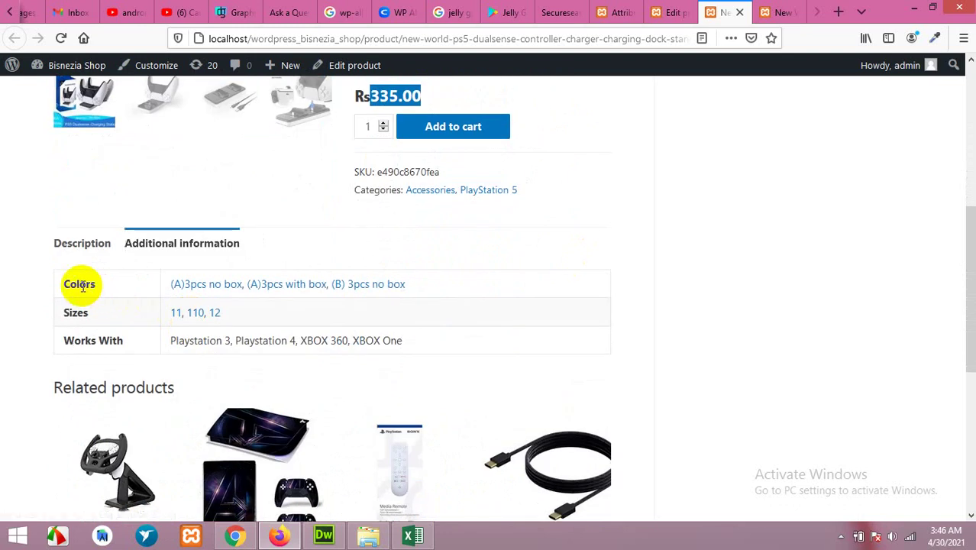
drag(66, 284, 99, 284)
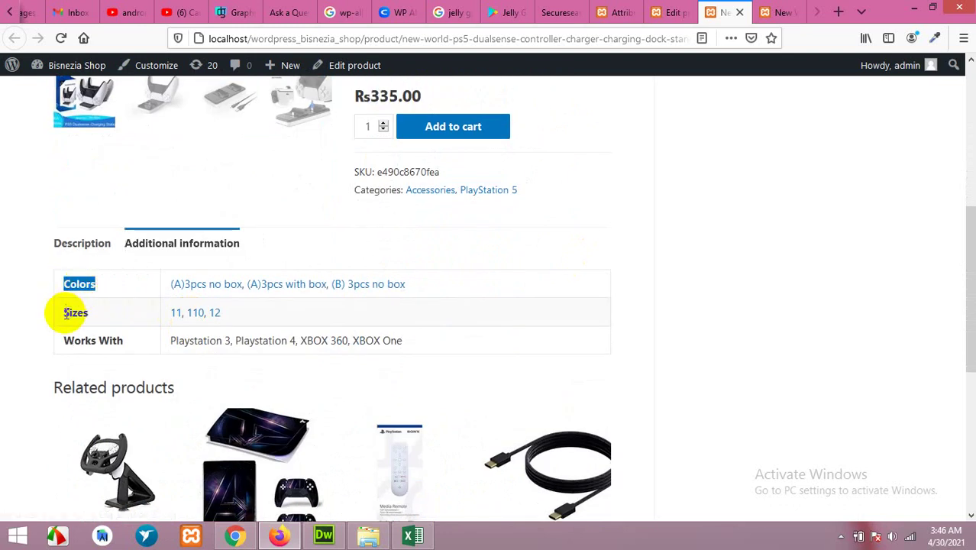
drag(65, 313, 126, 340)
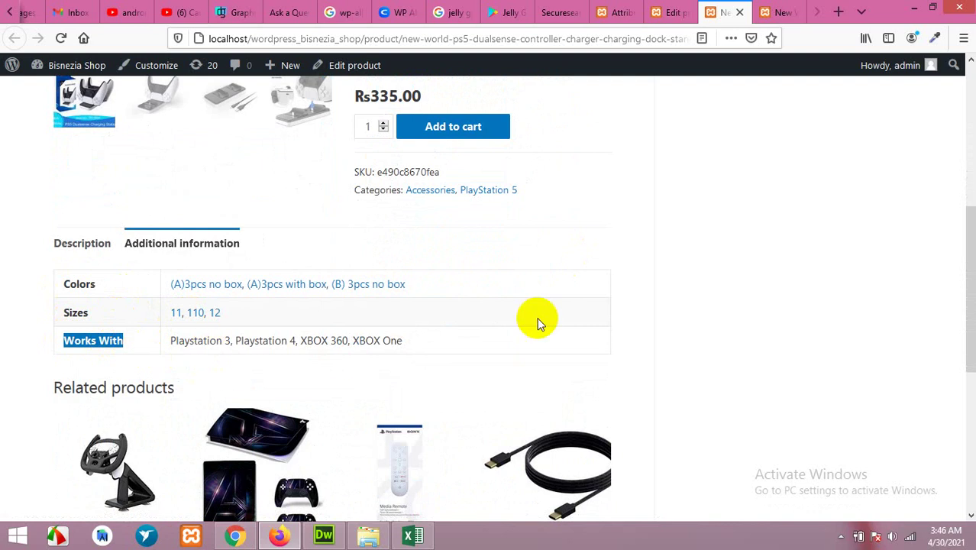
scroll(538, 317, up, 3)
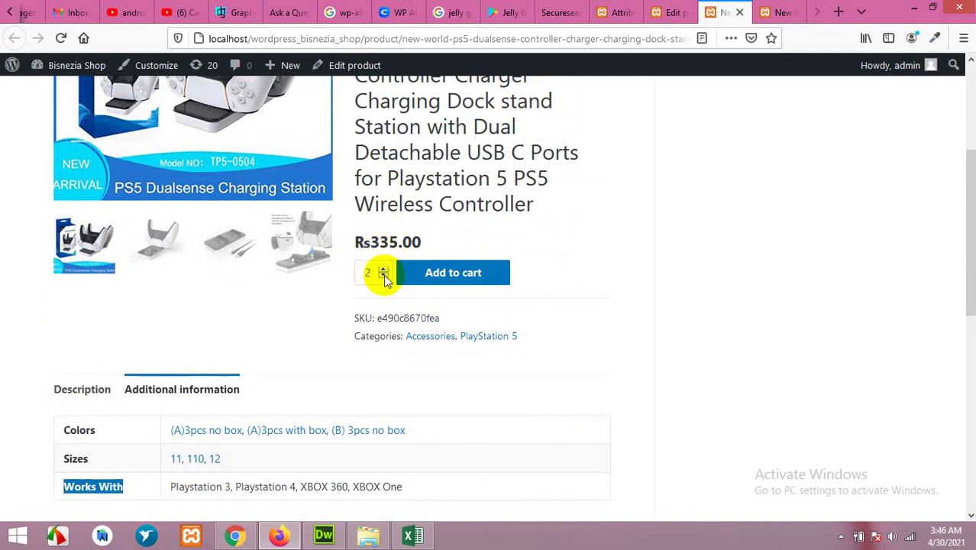
click(384, 276)
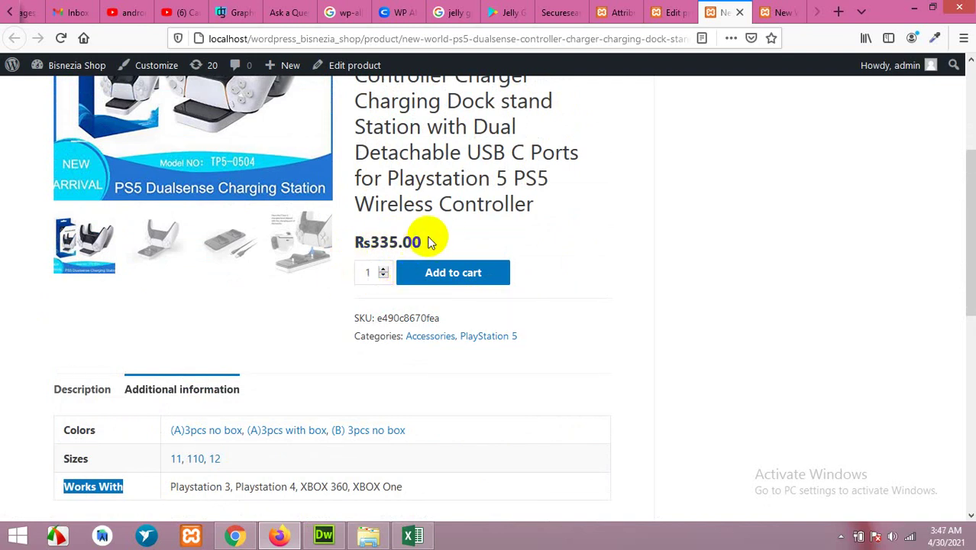
- Check the Colors choices and the additional information on the variable (Copy) product's page
click(779, 10)
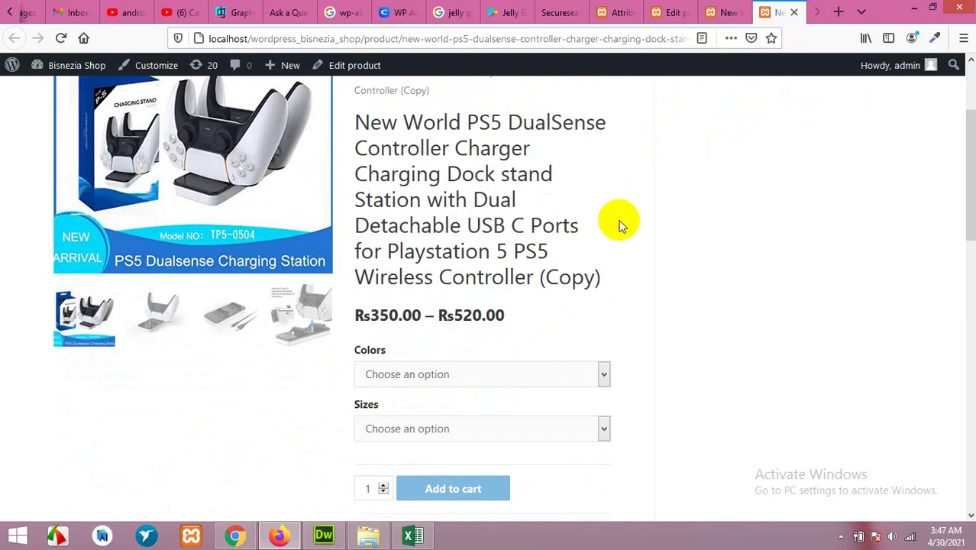
scroll(619, 225, down, 3)
click(450, 227)
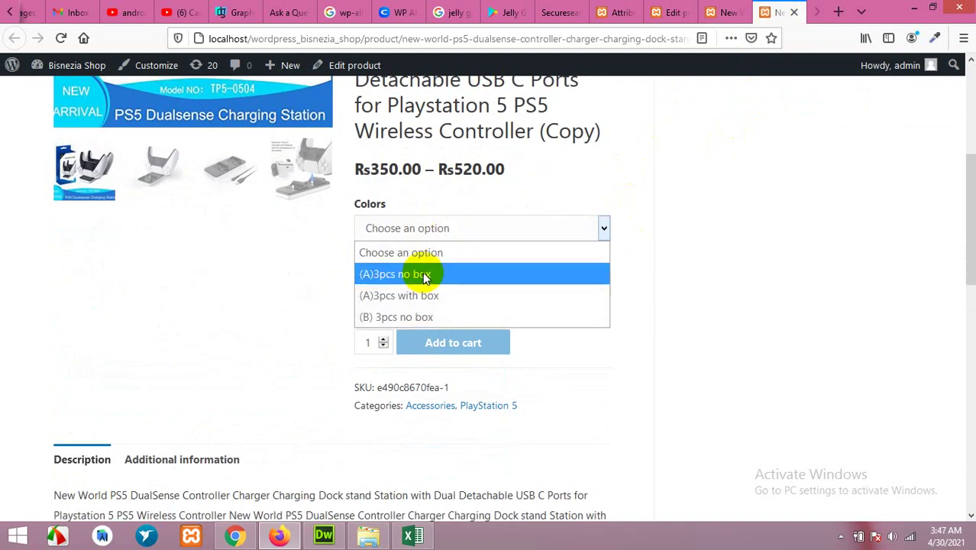
click(712, 175)
scroll(436, 312, down, 2)
click(164, 391)
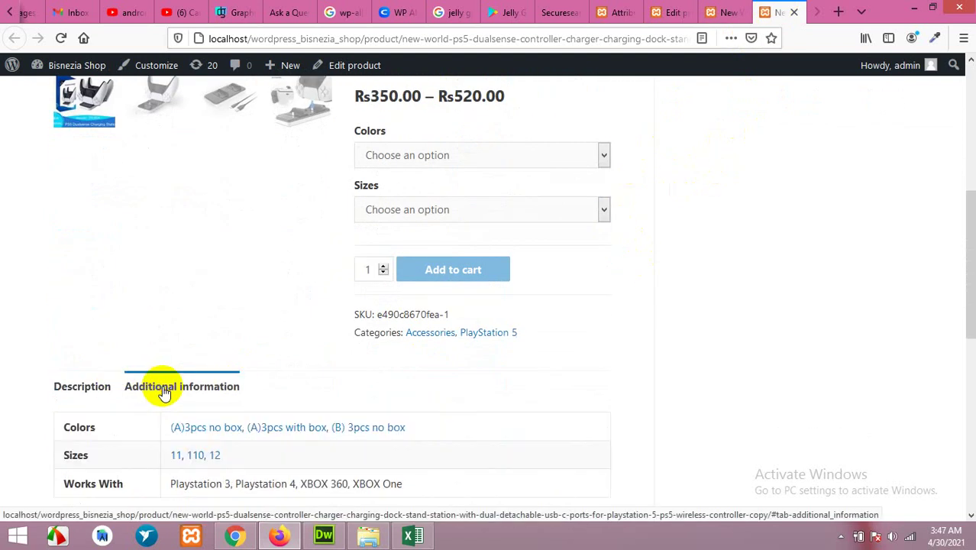
scroll(145, 389, down, 2)
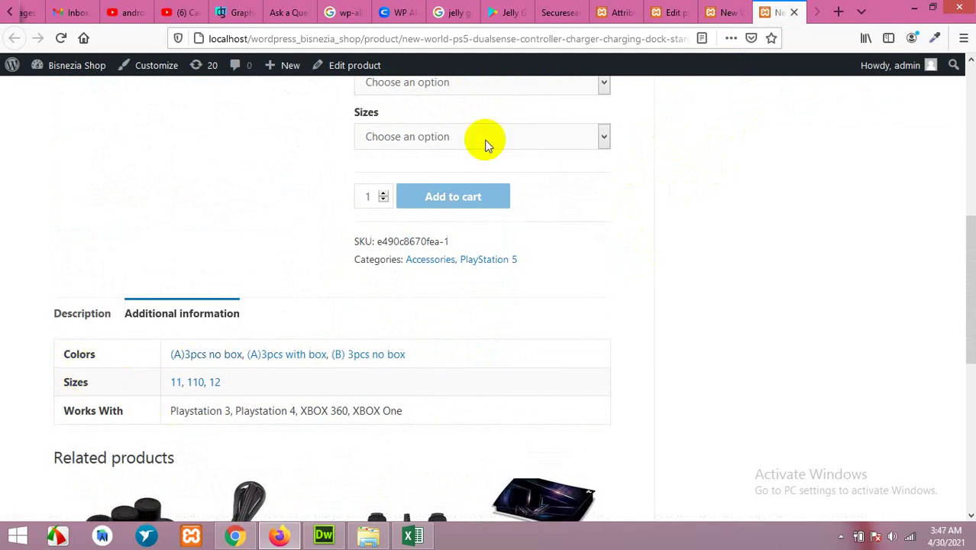
- Compare the Colors and Sizes selectors with the Works With attribute in the variable product's additional information
scroll(384, 183, up, 2)
double_click(365, 131)
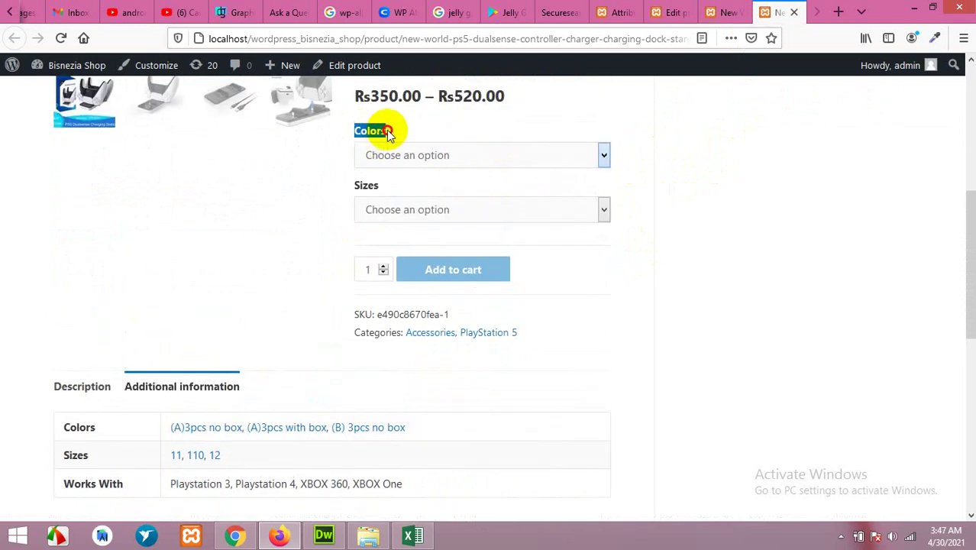
triple_click(361, 188)
click(360, 189)
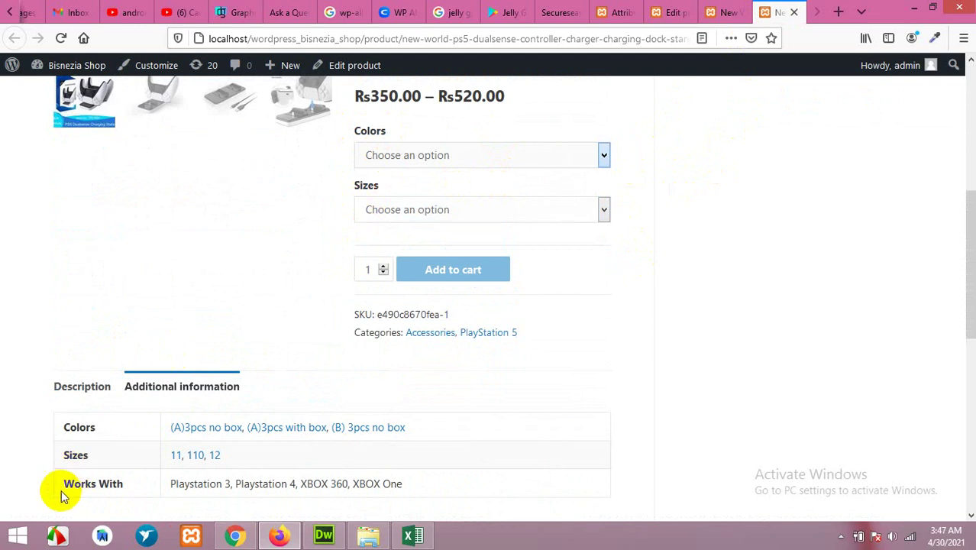
drag(63, 484, 131, 485)
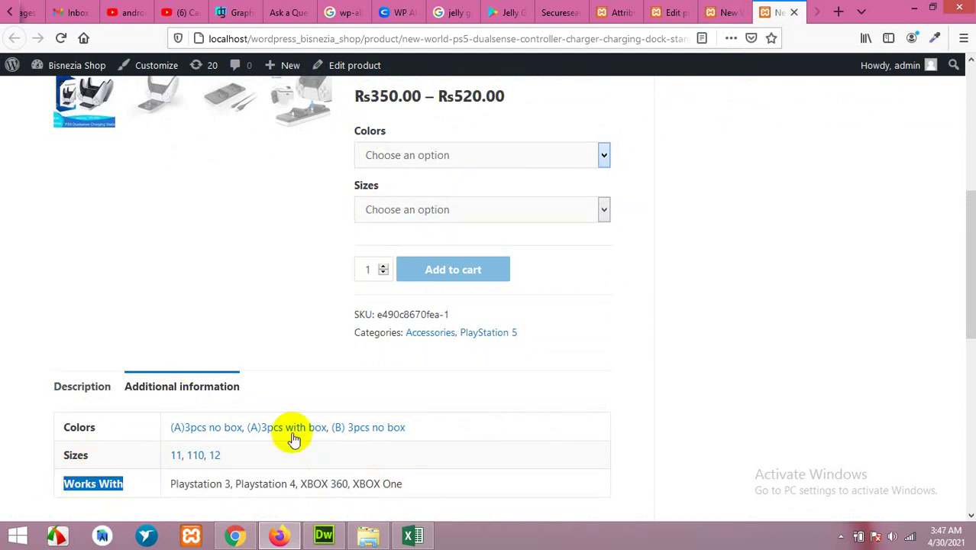
scroll(566, 374, up, 2)
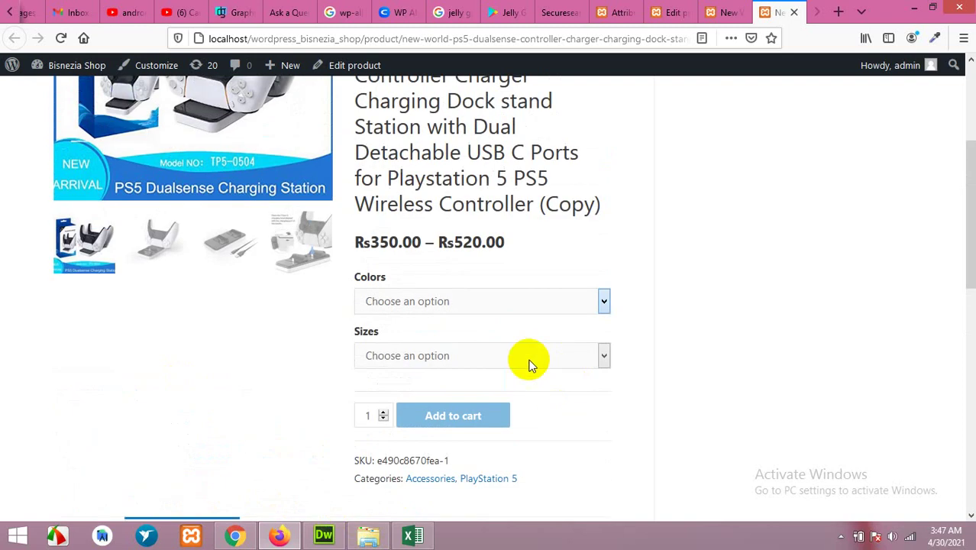
- Check the variation prices for color (A)3pcs no box with size 11 and with size 110
click(454, 302)
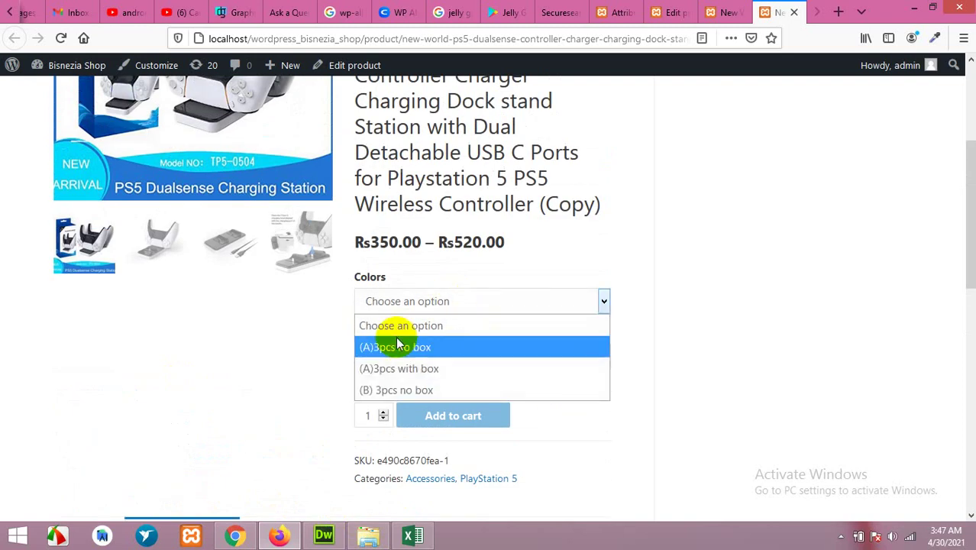
click(377, 351)
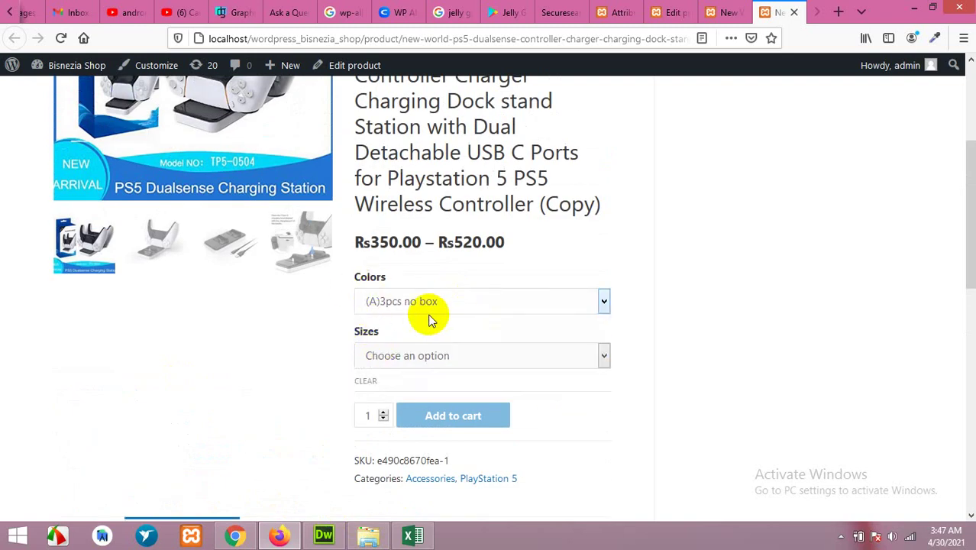
click(405, 356)
click(395, 401)
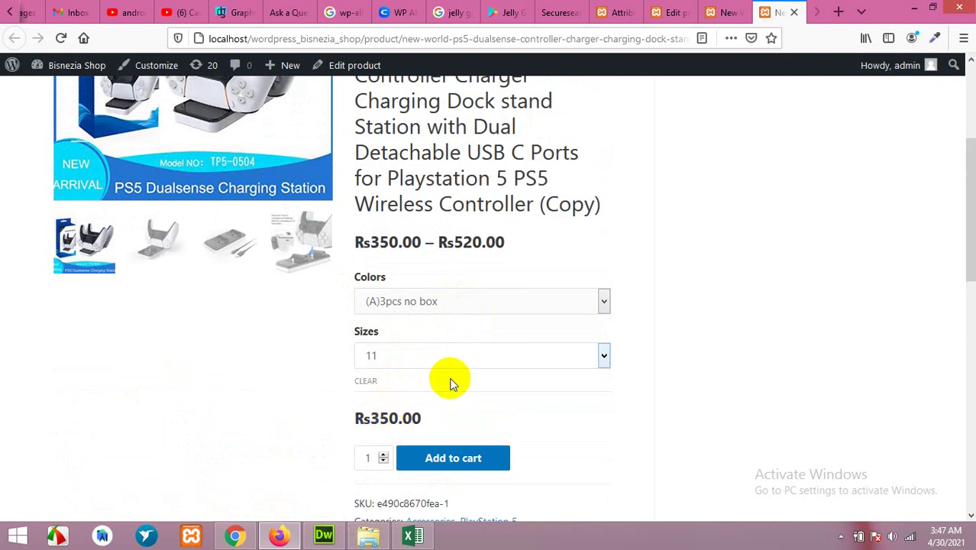
scroll(447, 378, down, 2)
click(399, 288)
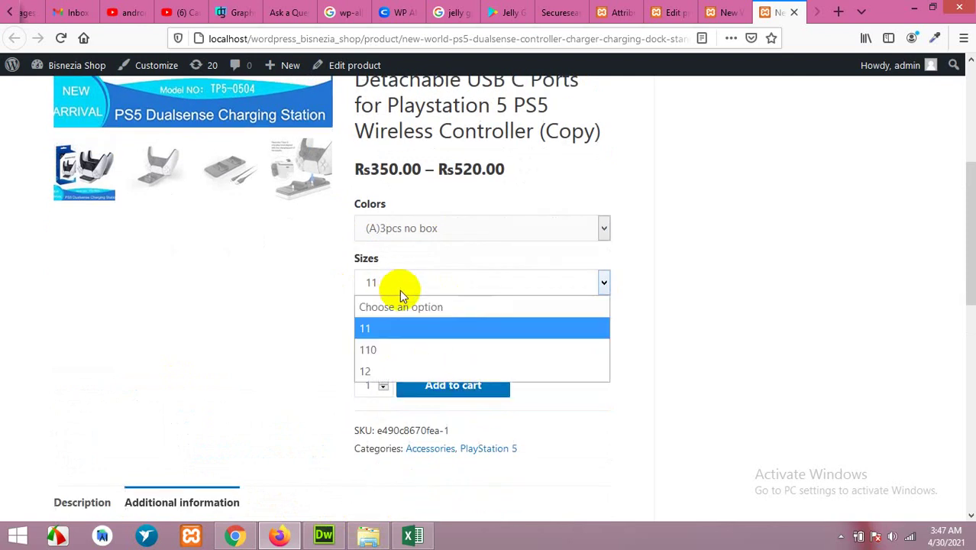
click(388, 352)
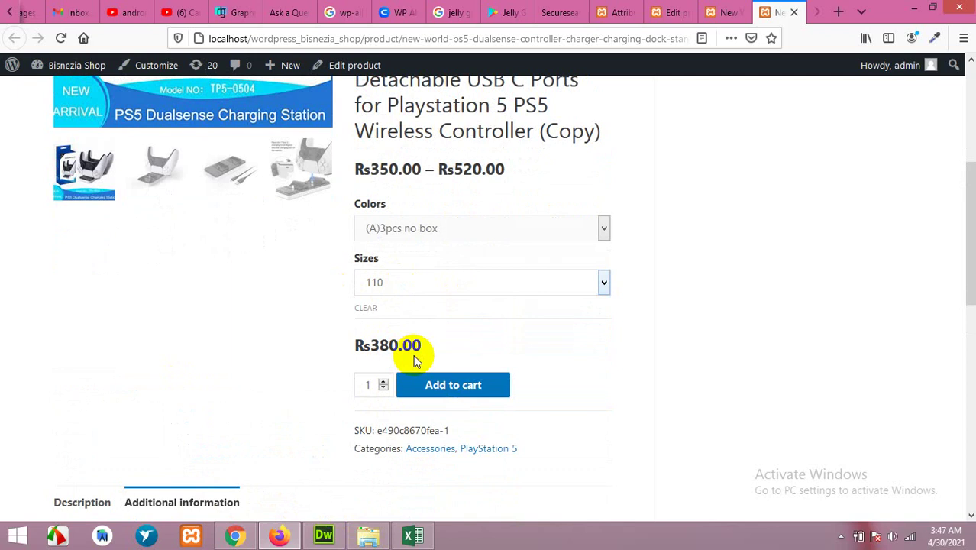
- Set the variation to color (A)3pcs with box, first with size 110 and finally with size 12
click(491, 229)
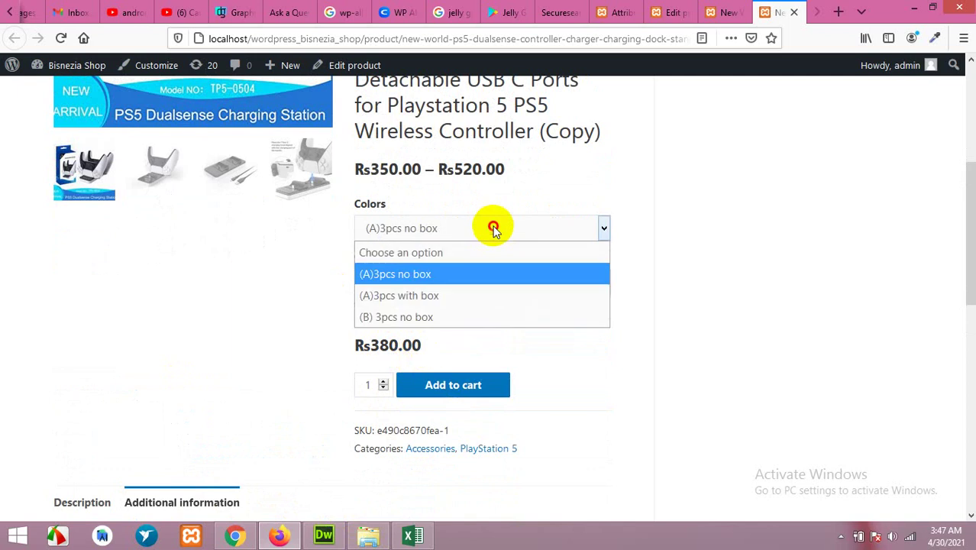
click(457, 300)
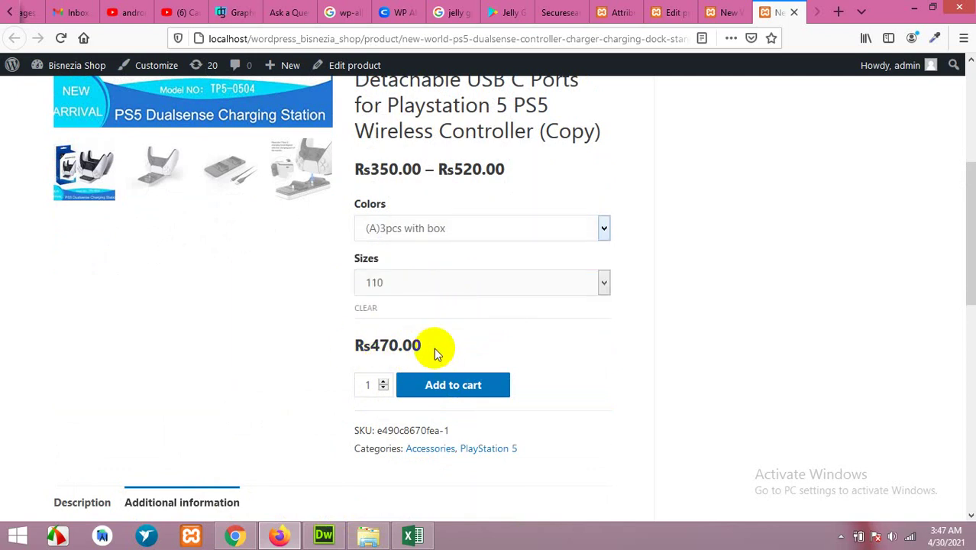
click(431, 291)
click(424, 369)
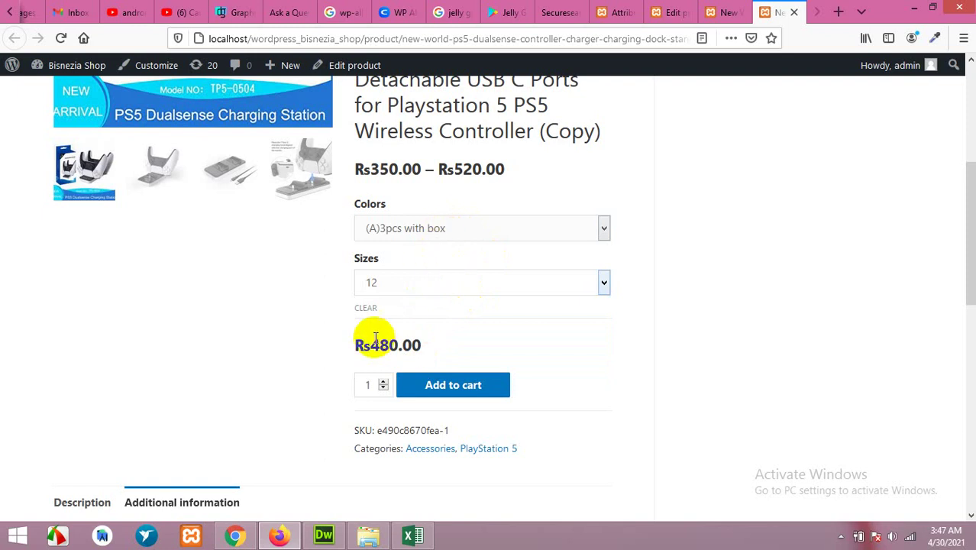
- Review the selected variation's price against the variable product's price range, then return to the simple product's page
scroll(629, 337, up, 5)
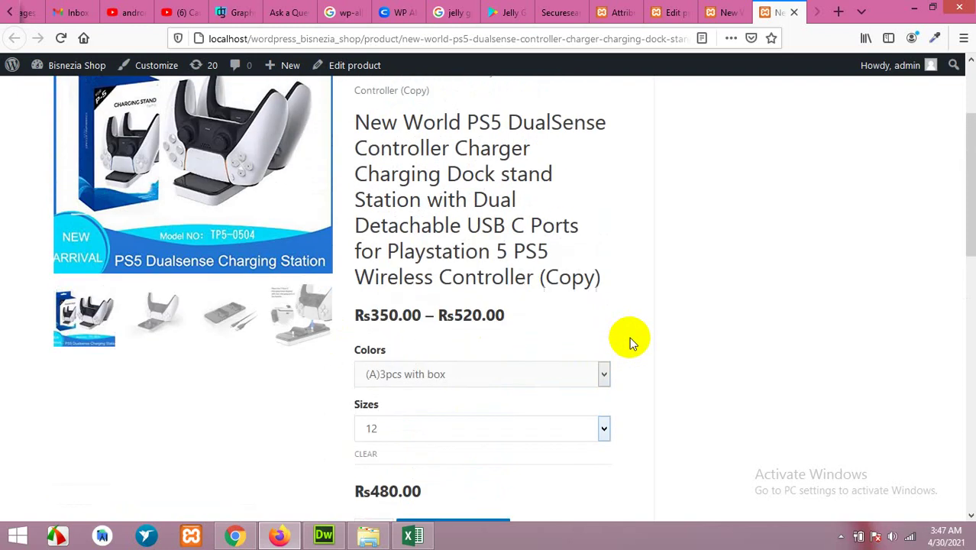
scroll(501, 280, down, 3)
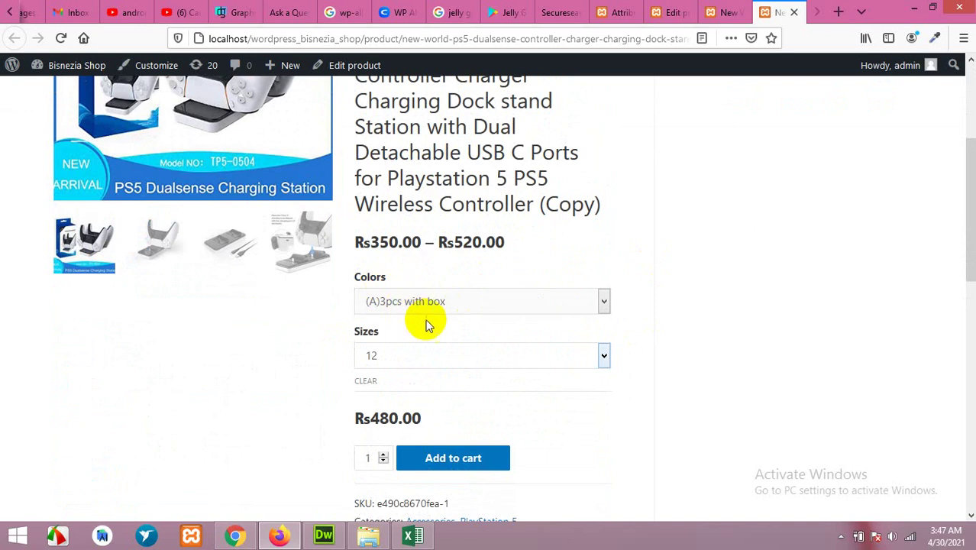
scroll(428, 325, up, 3)
click(722, 12)
scroll(454, 296, down, 3)
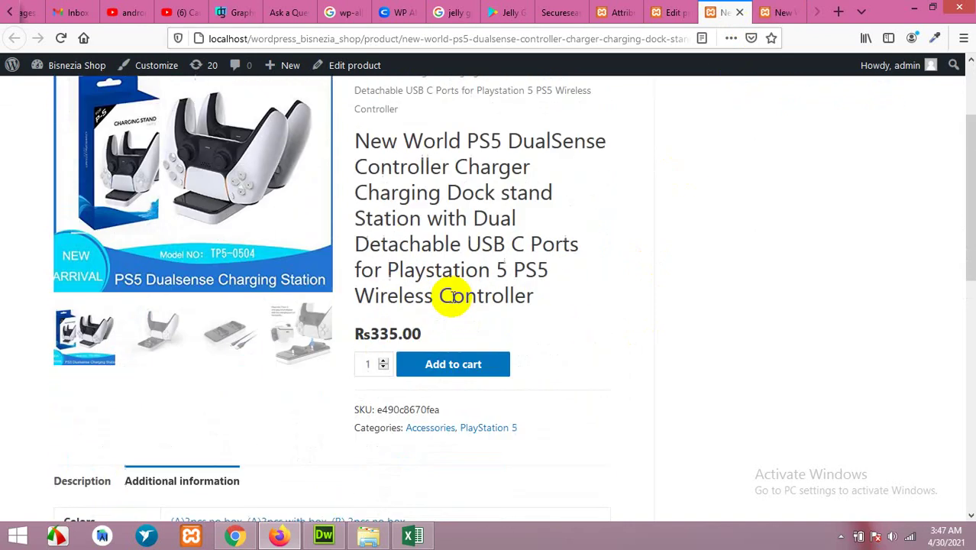
- Return to the store's product attributes page and create a new global attribute named Battery
scroll(413, 386, down, 2)
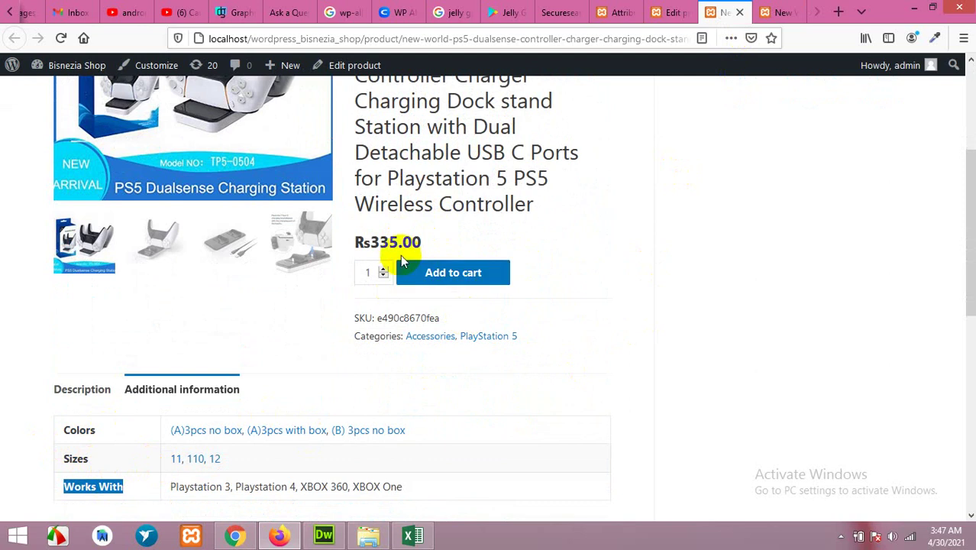
scroll(638, 244, up, 2)
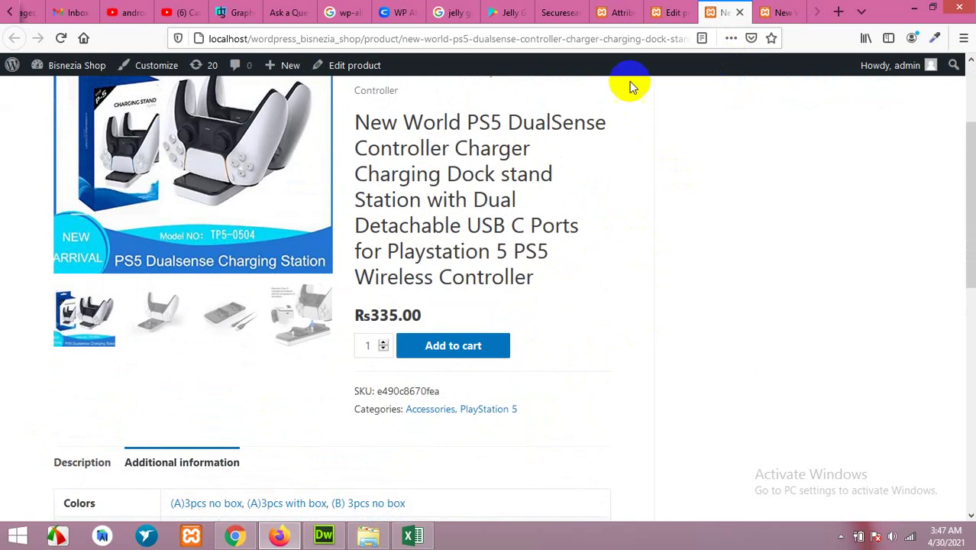
click(615, 13)
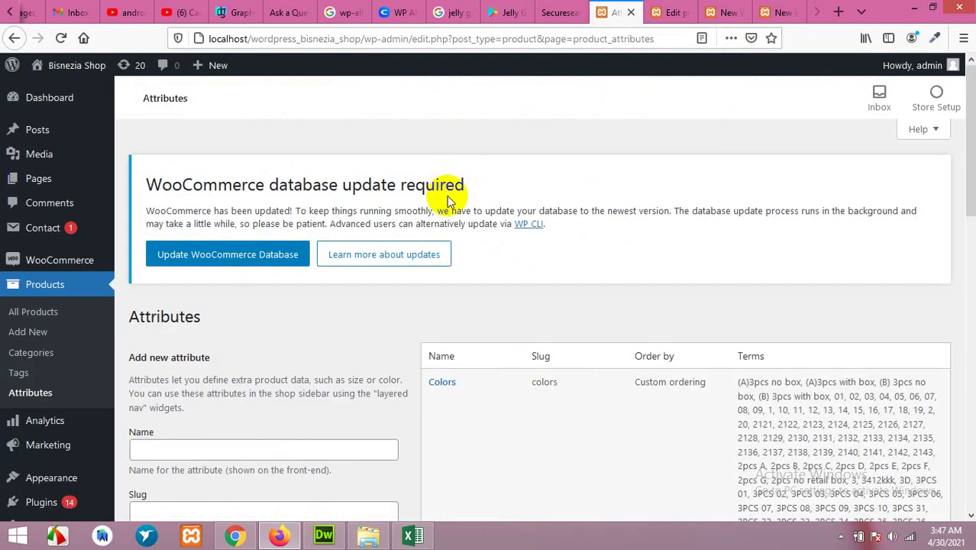
scroll(283, 313, down, 3)
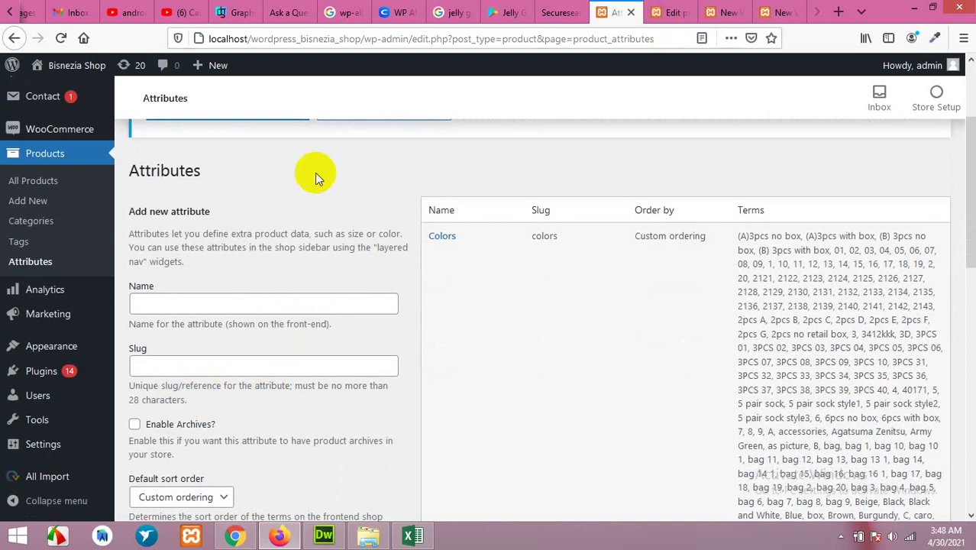
scroll(286, 190, down, 1)
click(210, 231)
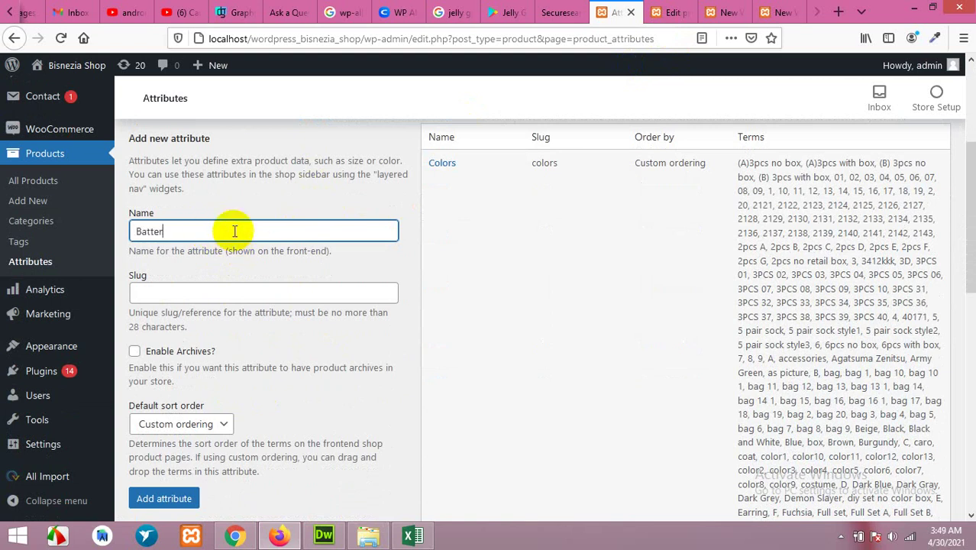
scroll(199, 389, down, 1)
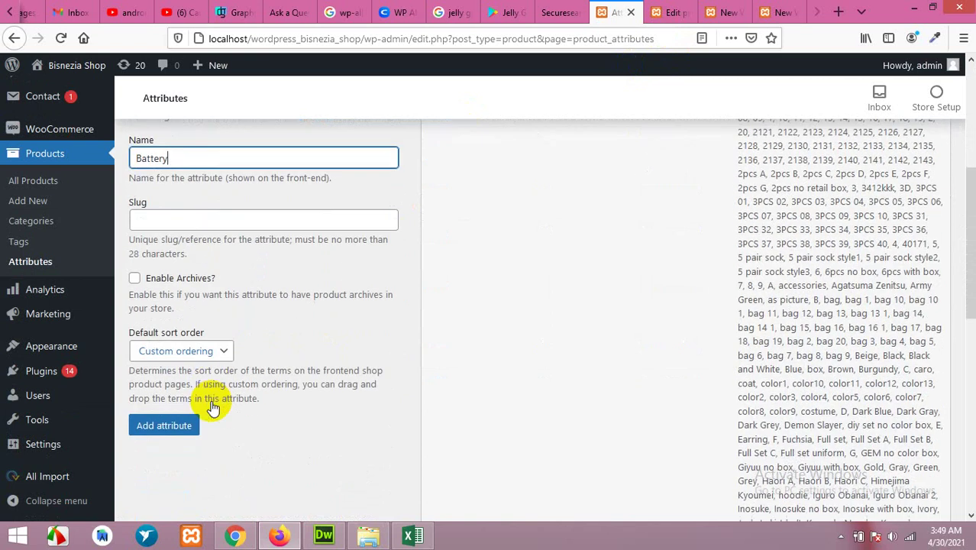
click(176, 430)
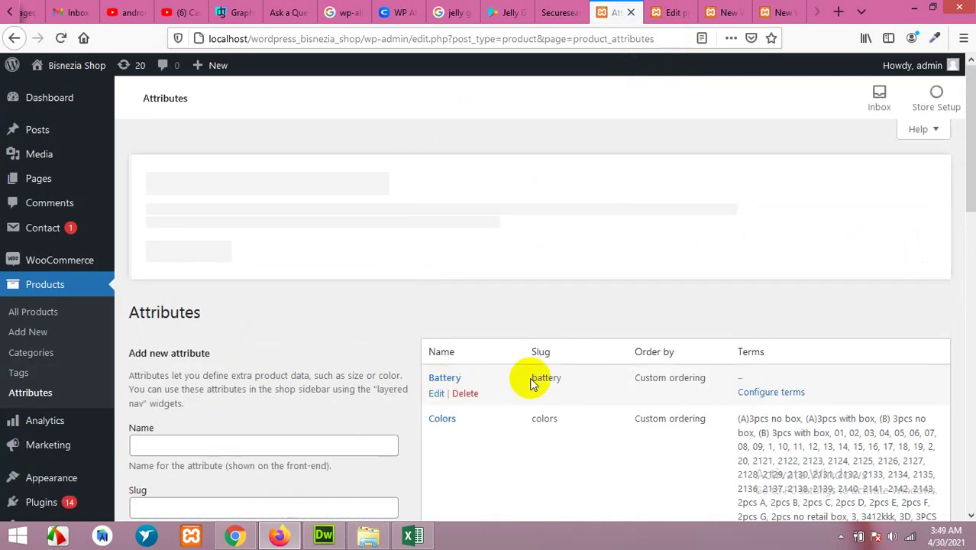
- Open the Battery attribute's terms for configuration and add the term Included
click(766, 398)
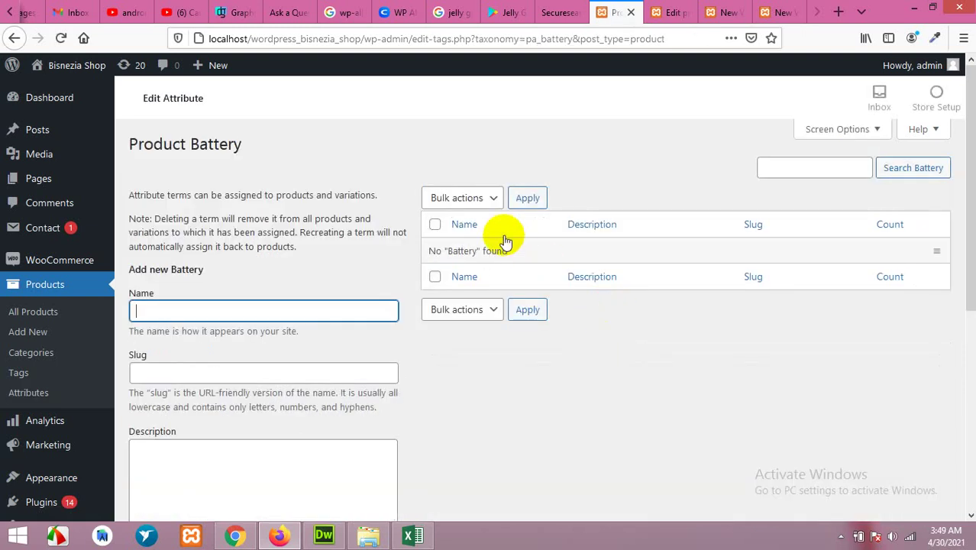
click(314, 312)
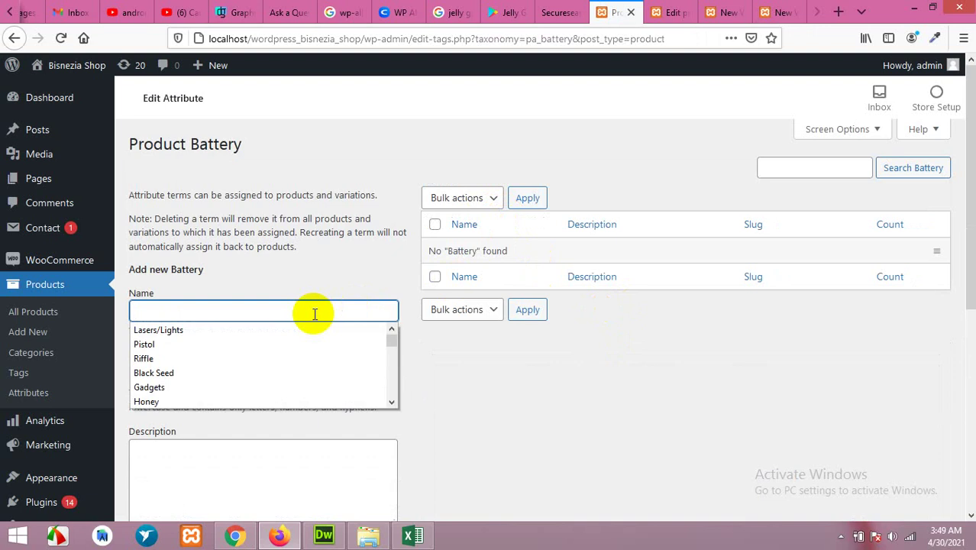
text(Included)
scroll(314, 313, down, 3)
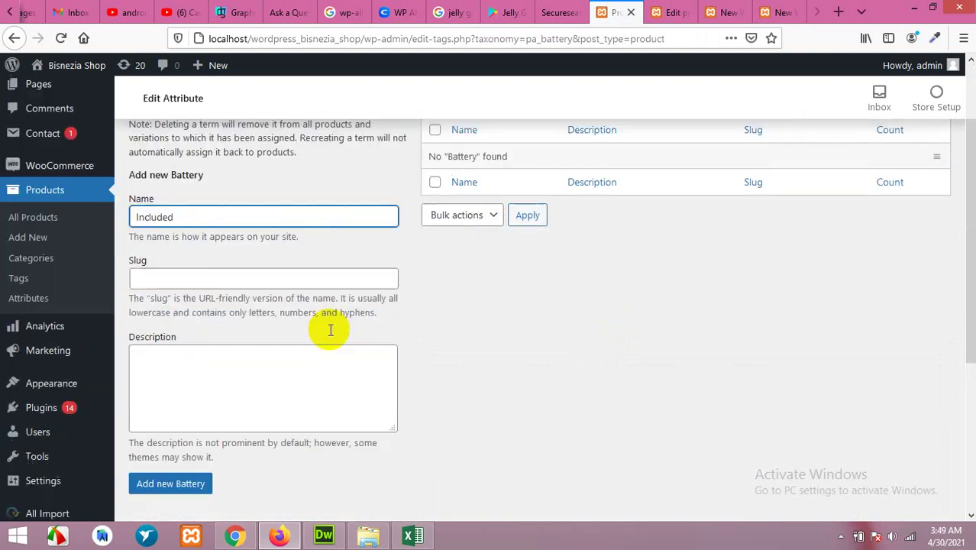
click(178, 360)
scroll(472, 363, up, 3)
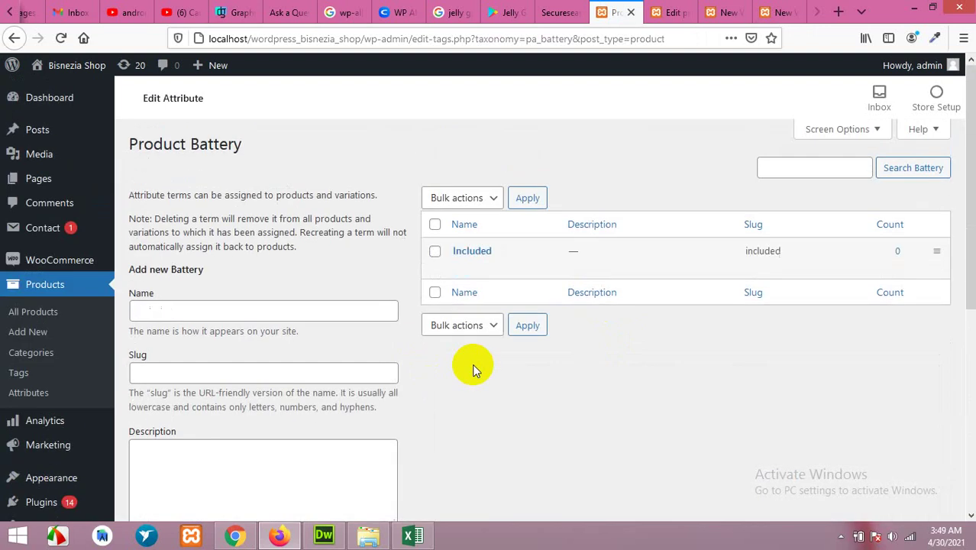
- Add a second Battery term named Not Included and return to the attributes list
click(226, 312)
text(Not Included)
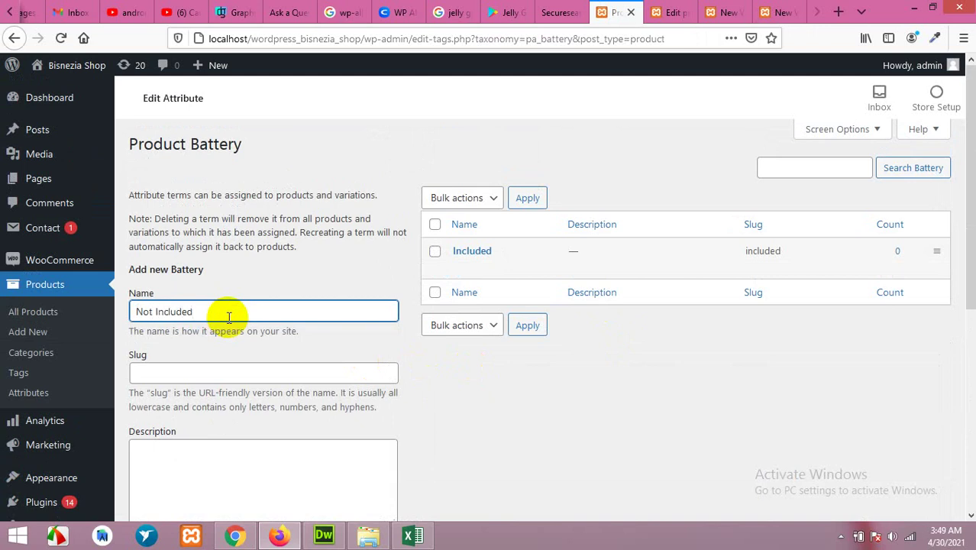
scroll(245, 316, down, 5)
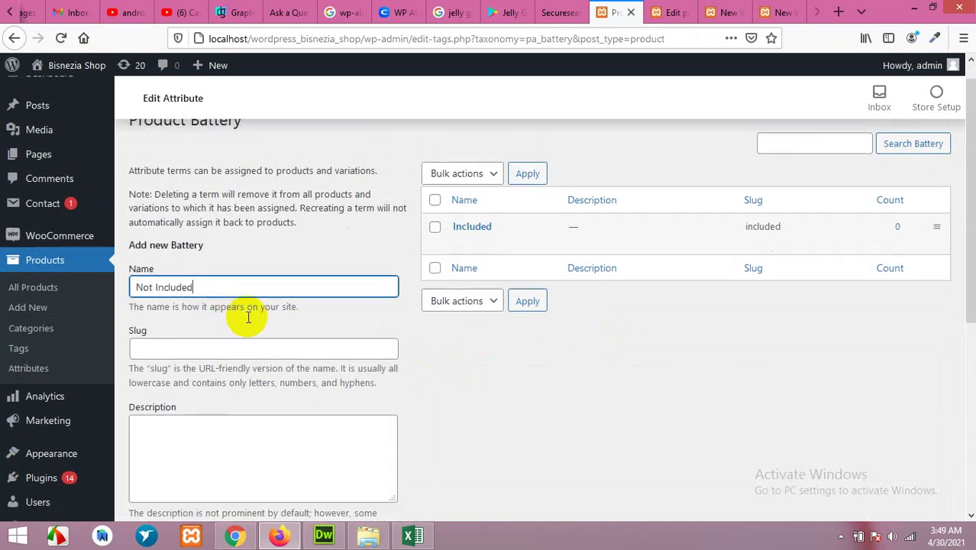
click(200, 295)
scroll(547, 304, up, 5)
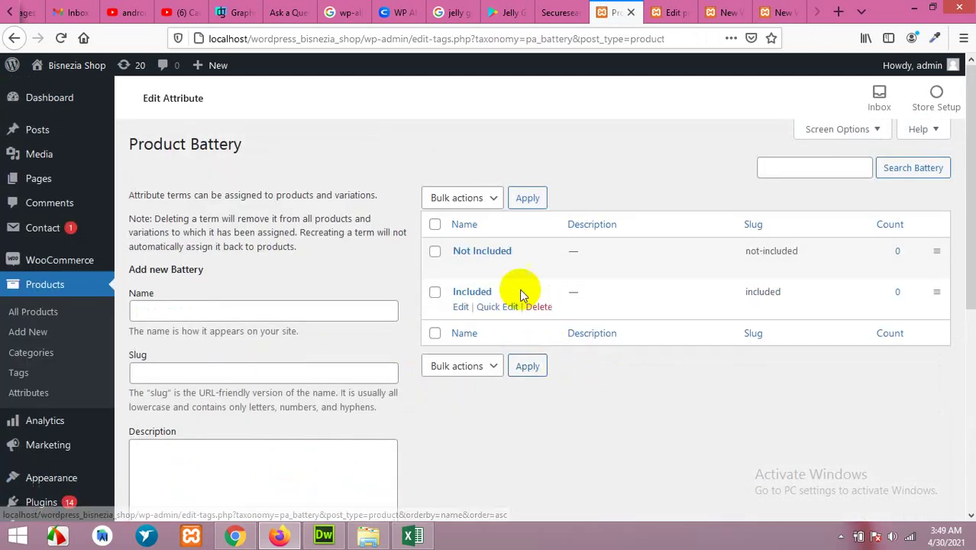
click(30, 393)
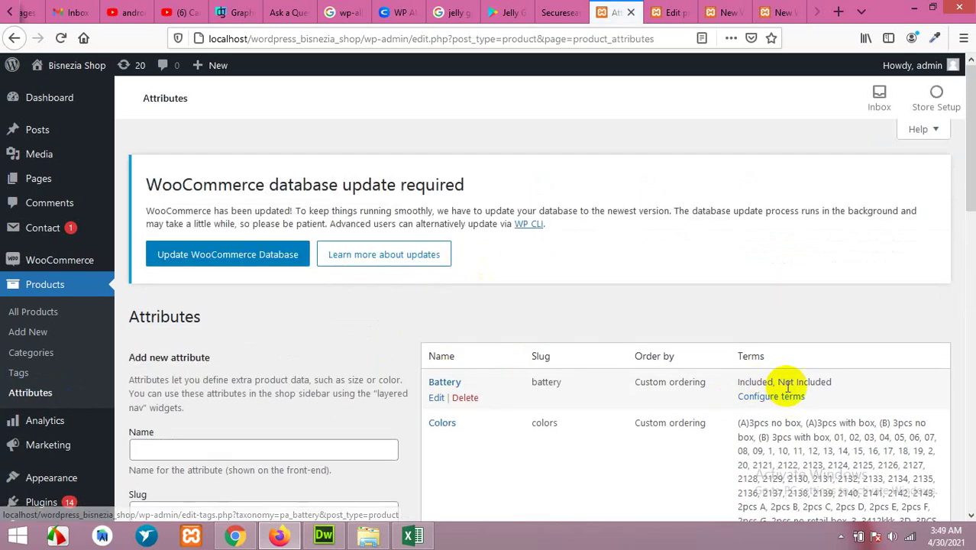
- Reload the variable product's edit page and open the attributes in its product data
click(671, 12)
scroll(573, 235, up, 5)
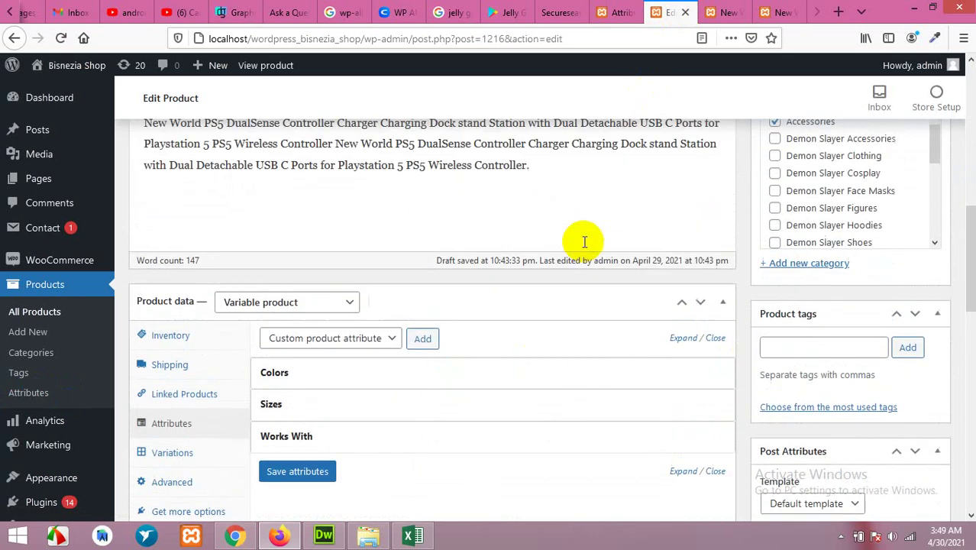
click(61, 37)
scroll(405, 229, down, 4)
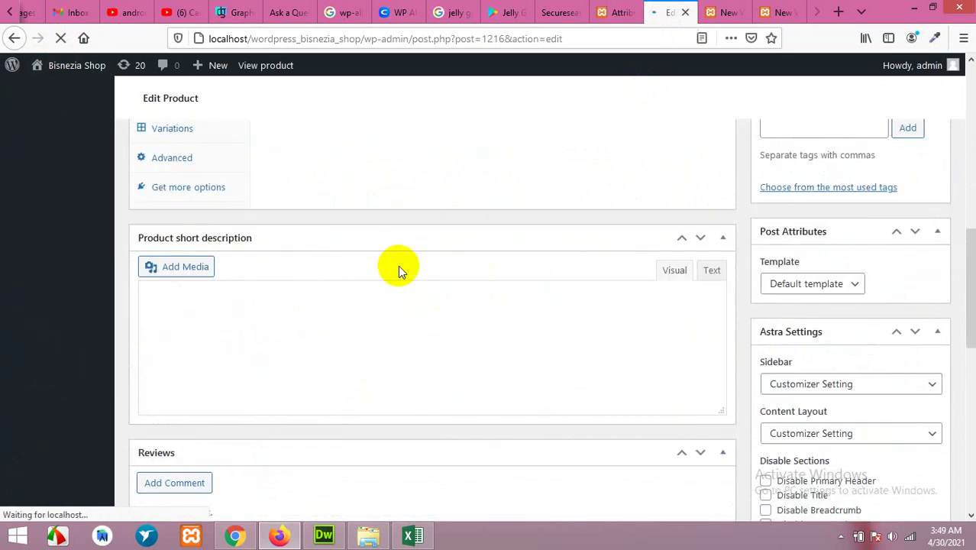
scroll(432, 294, down, 6)
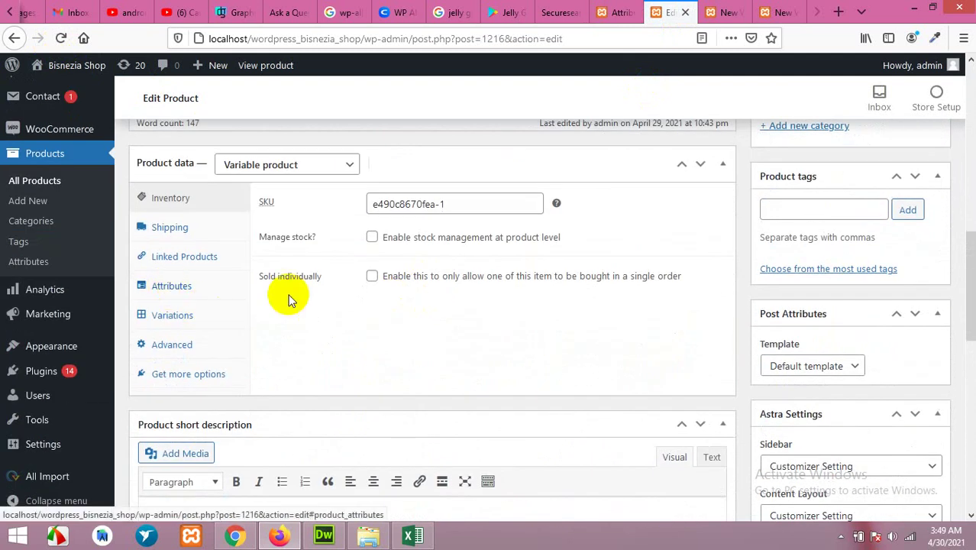
scroll(634, 230, up, 3)
scroll(317, 343, down, 2)
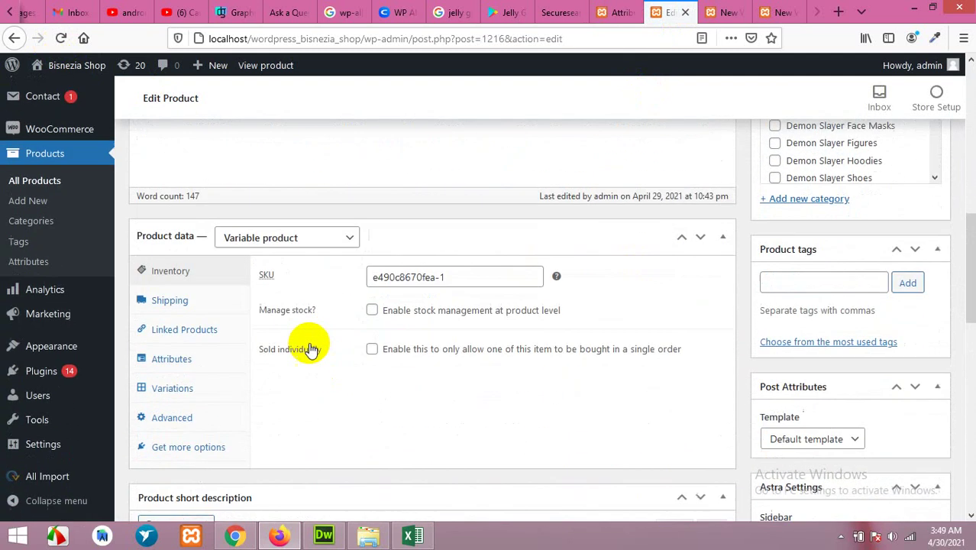
scroll(398, 327, down, 1)
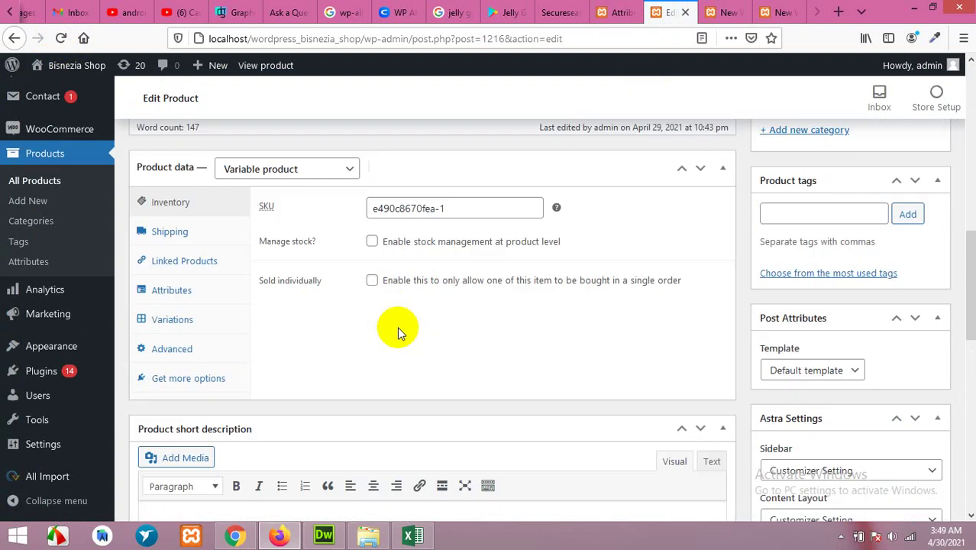
click(180, 294)
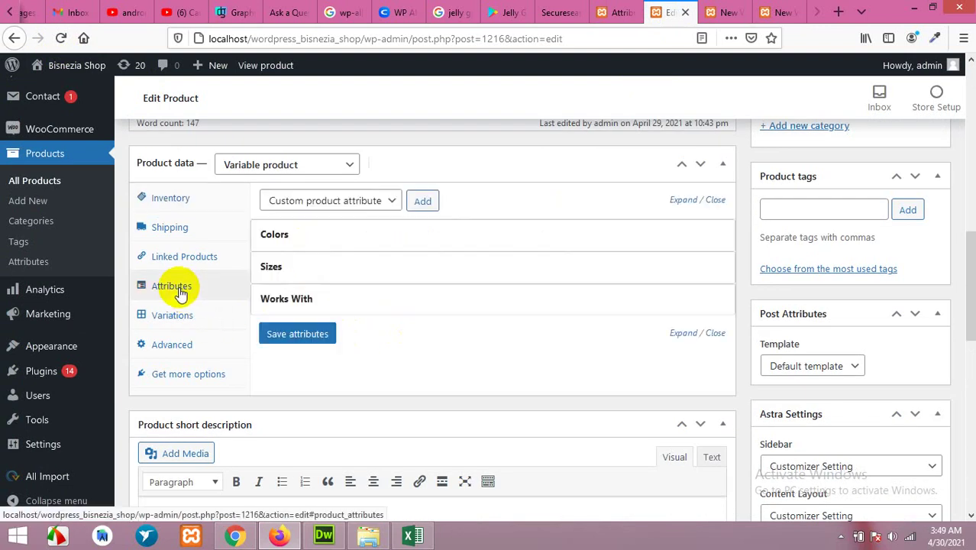
- Add a custom product attribute named Battery with the values Included | Not Included, and save the attributes
click(338, 203)
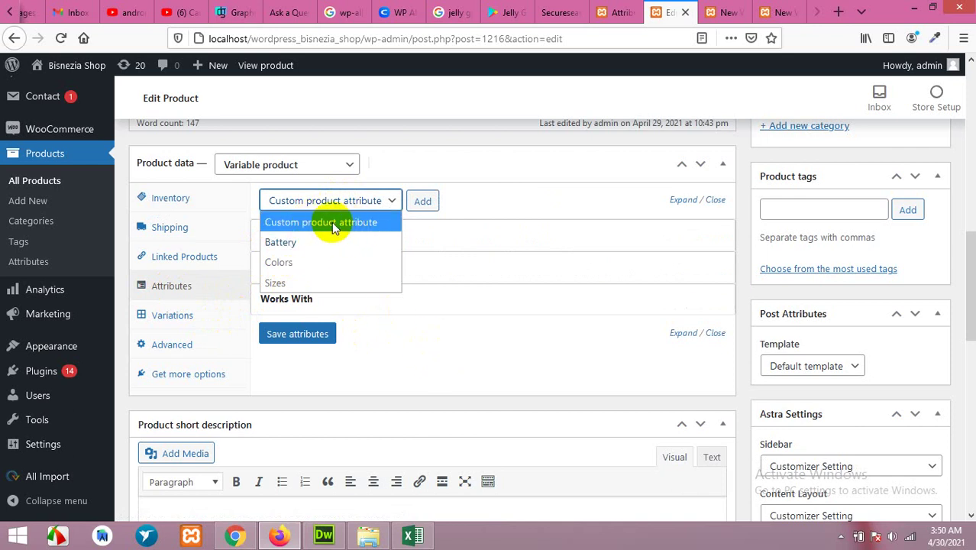
click(332, 222)
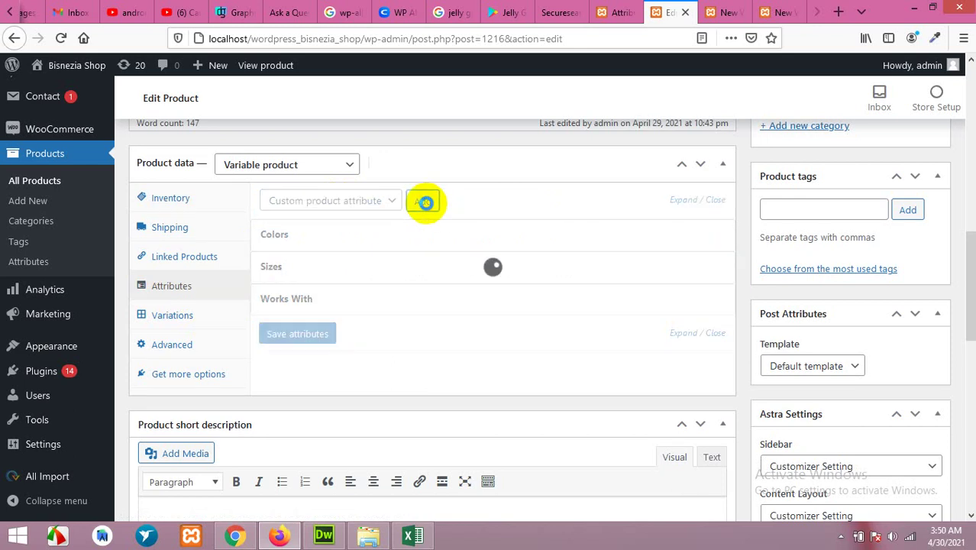
click(318, 389)
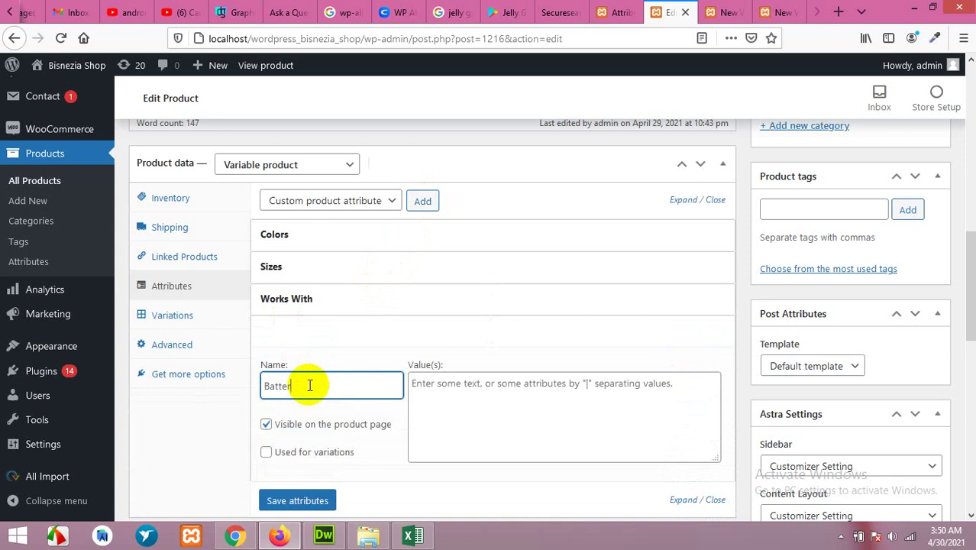
click(448, 398)
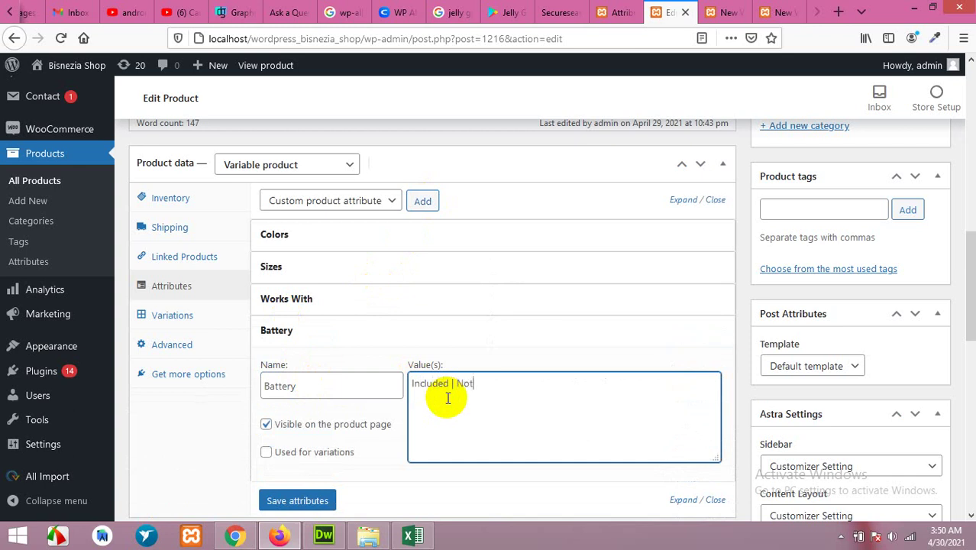
scroll(360, 438, down, 2)
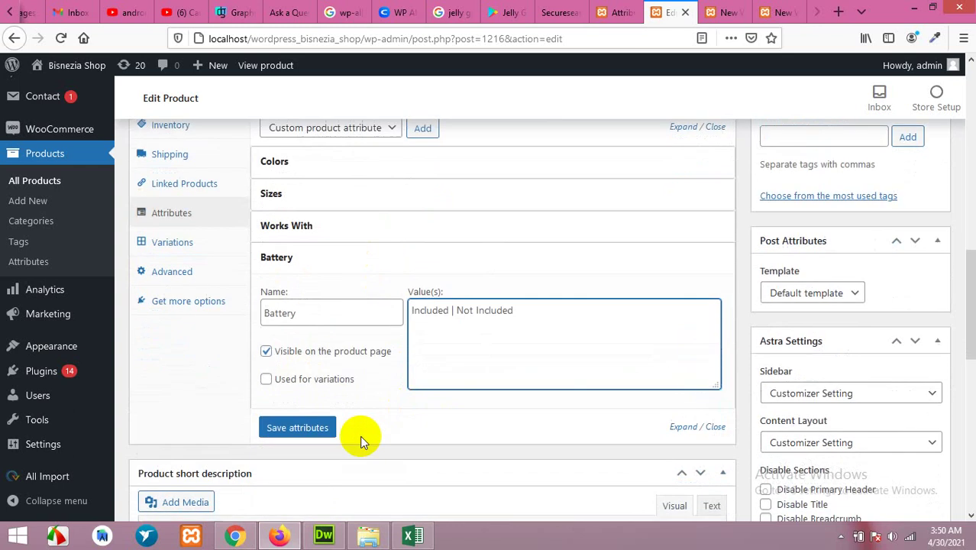
click(302, 426)
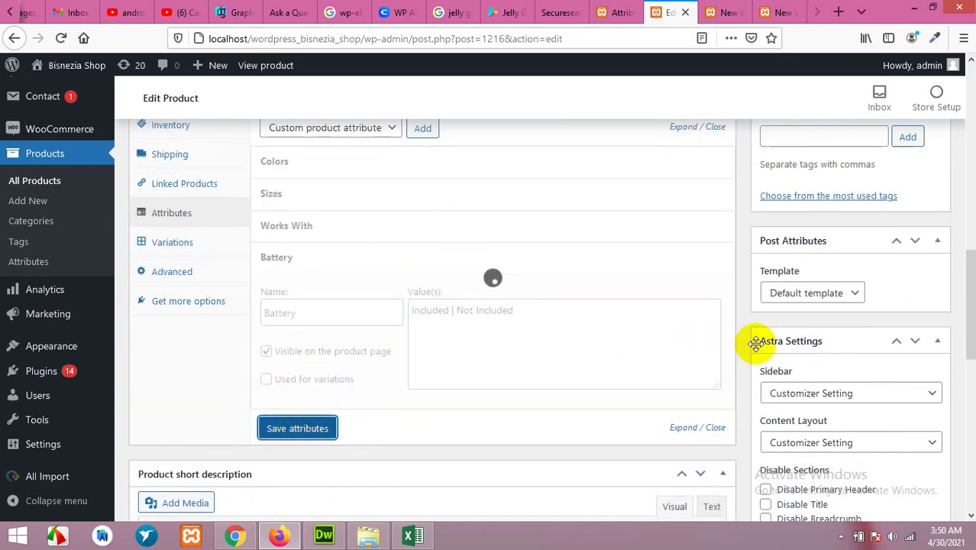
- Update the variable product to publish its attribute changes
scroll(753, 341, up, 3)
scroll(920, 219, up, 3)
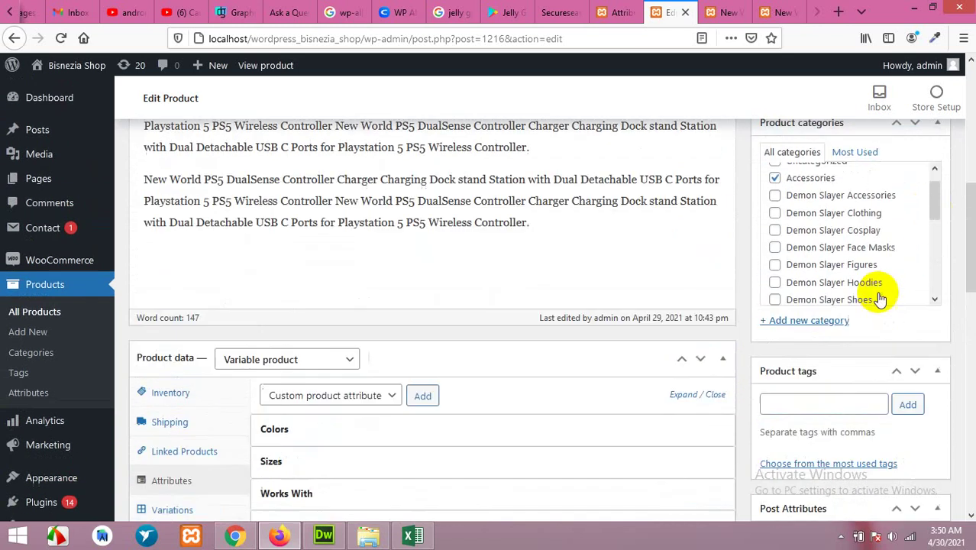
scroll(952, 214, up, 2)
click(917, 246)
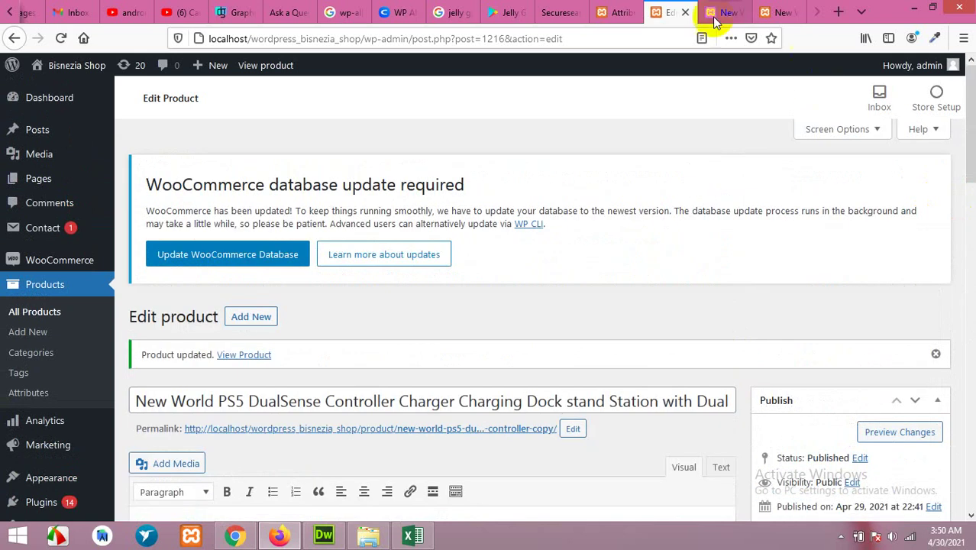
- Reload the variable product's shop page and check the Battery attribute in its additional information against the variation selectors
click(718, 13)
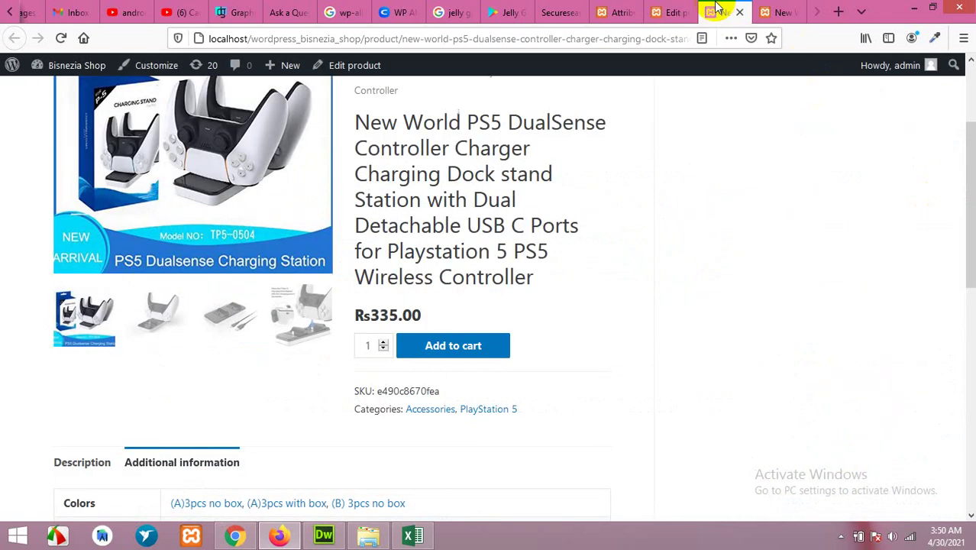
click(777, 17)
scroll(641, 200, down, 3)
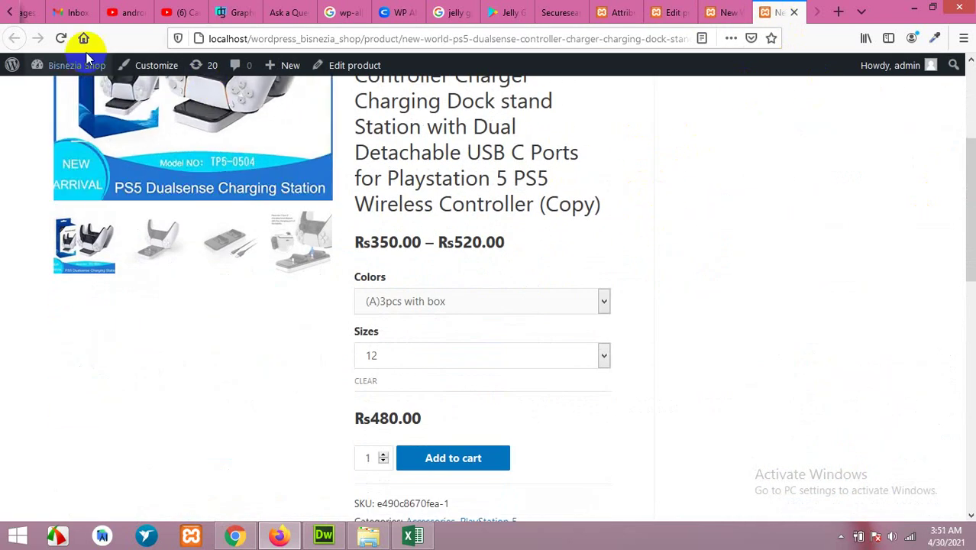
click(62, 38)
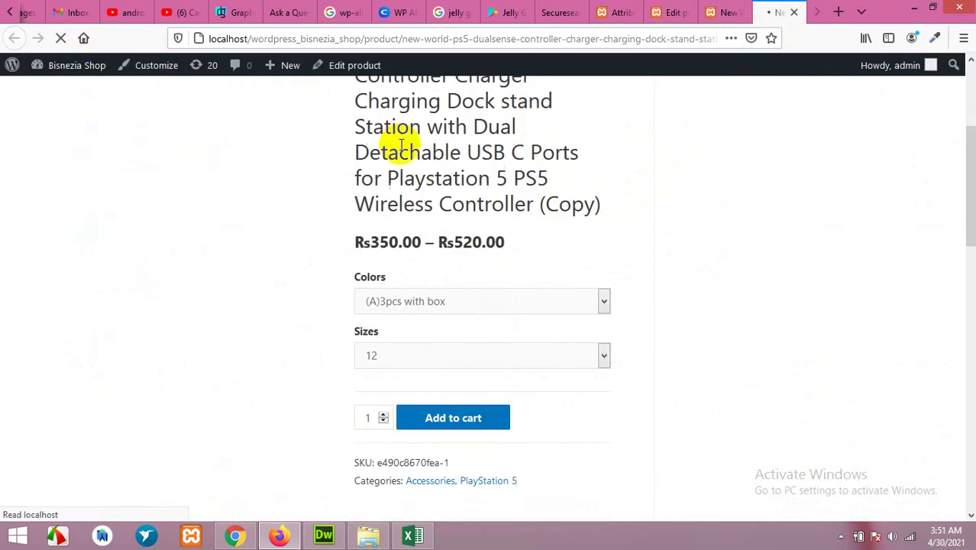
scroll(627, 191, down, 6)
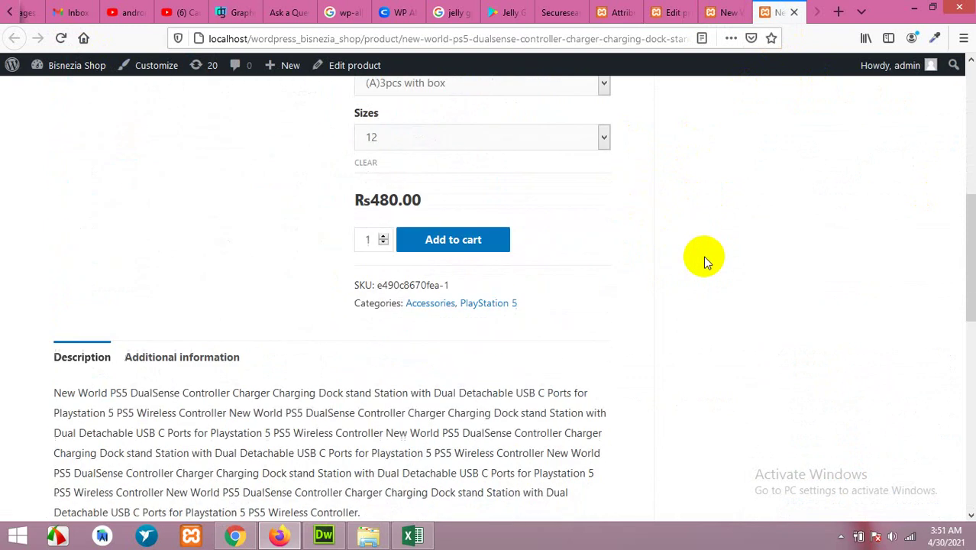
click(176, 289)
scroll(99, 341, down, 2)
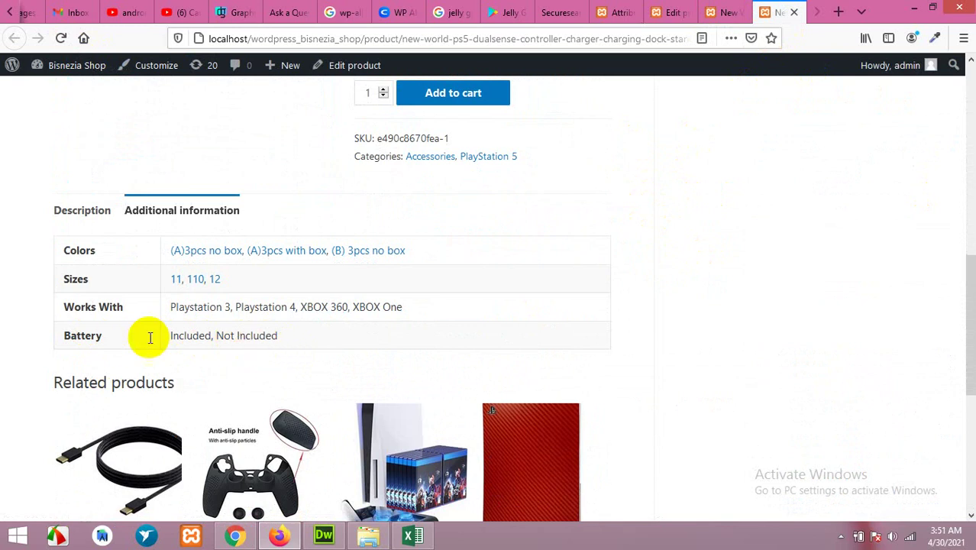
scroll(434, 208, up, 6)
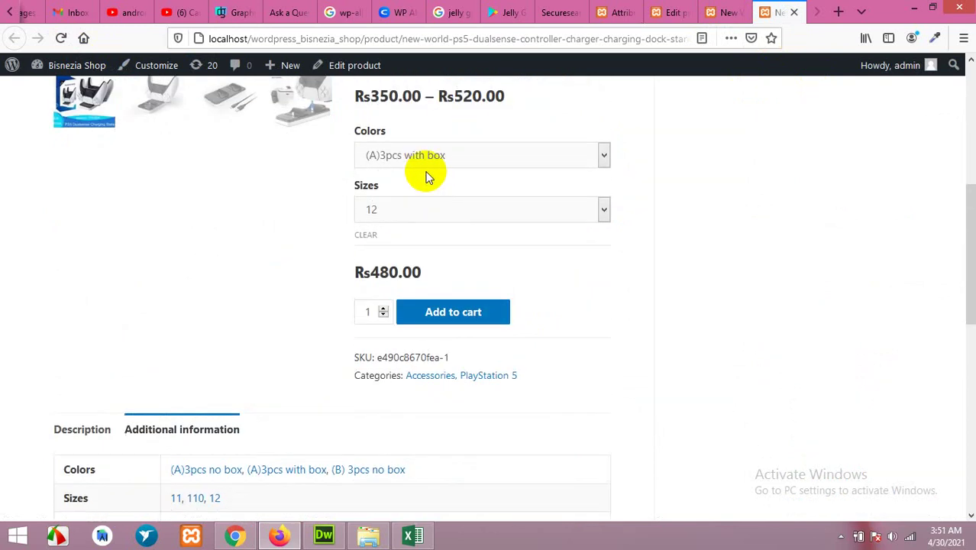
- Compare the Battery row in the additional information table with the Colors and Sizes selectors offered above it
scroll(184, 443, down, 6)
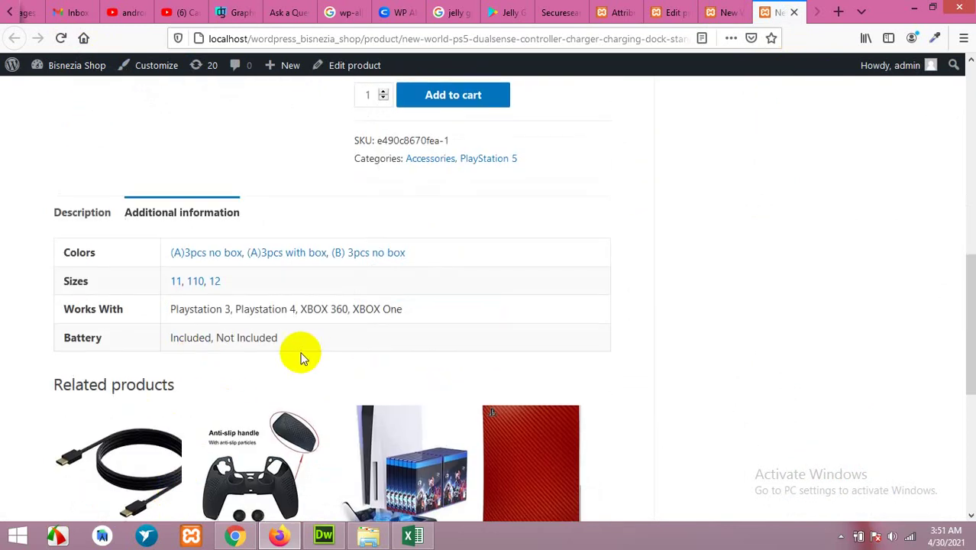
scroll(301, 354, up, 6)
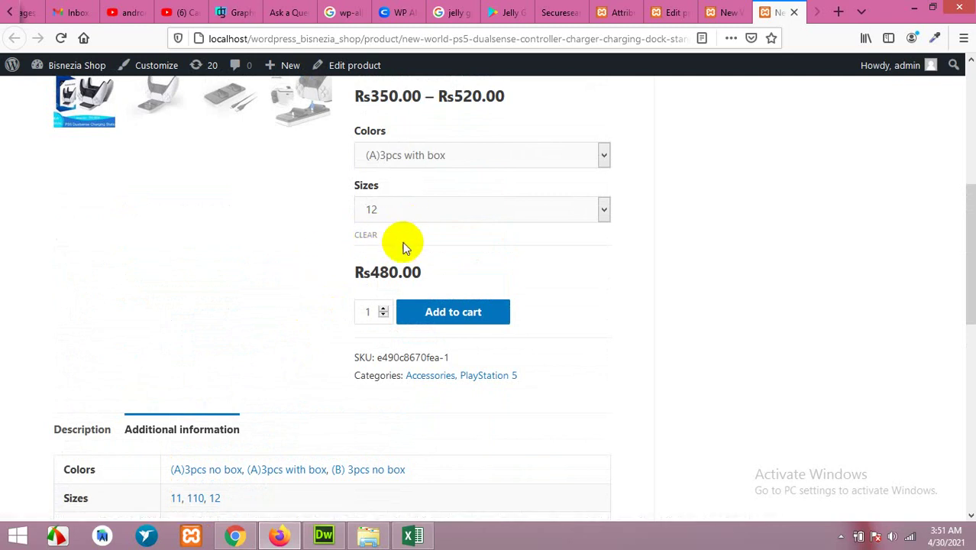
scroll(197, 357, down, 4)
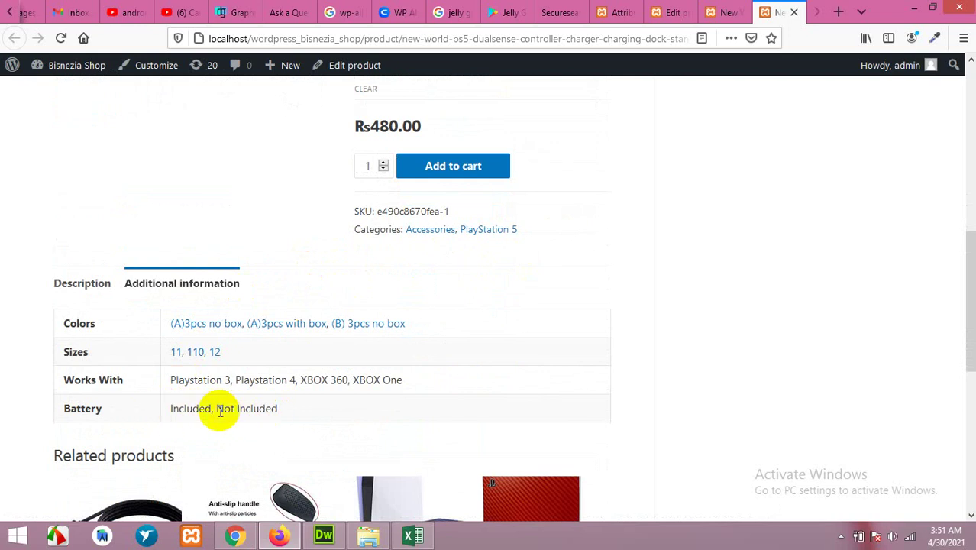
scroll(647, 337, up, 2)
- On the variable product's edit page, enable the Battery attribute for variations and save the attributes
click(668, 13)
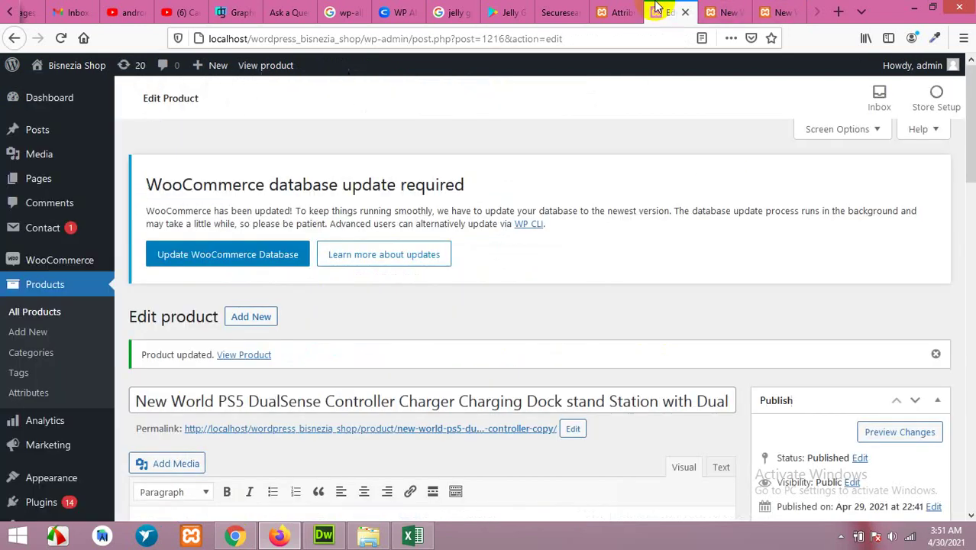
scroll(451, 267, down, 4)
scroll(451, 271, down, 6)
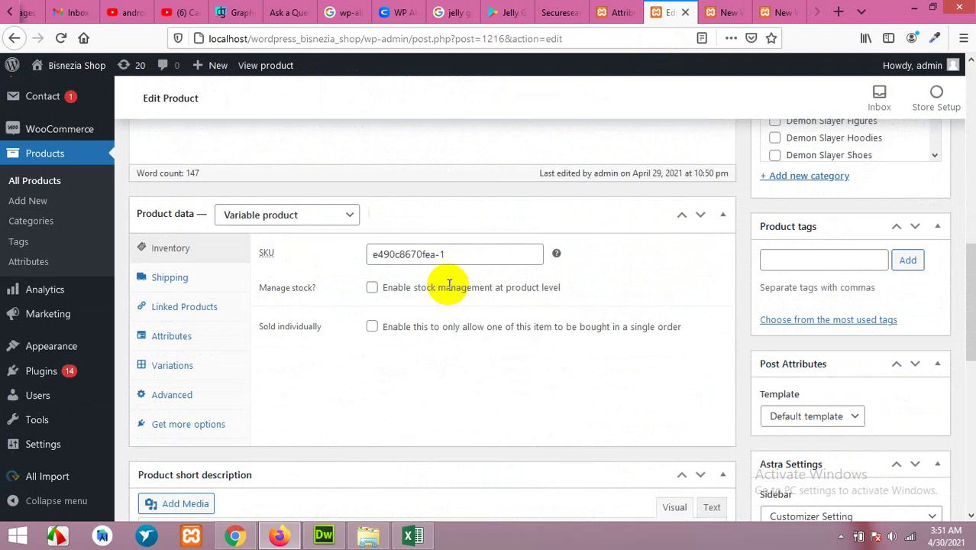
scroll(375, 296, up, 1)
click(172, 259)
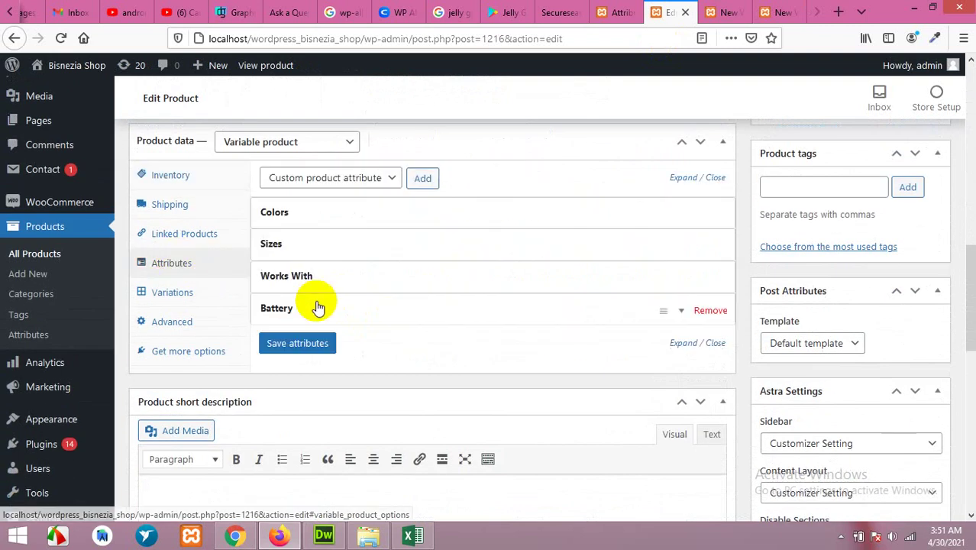
click(308, 309)
scroll(293, 367, down, 1)
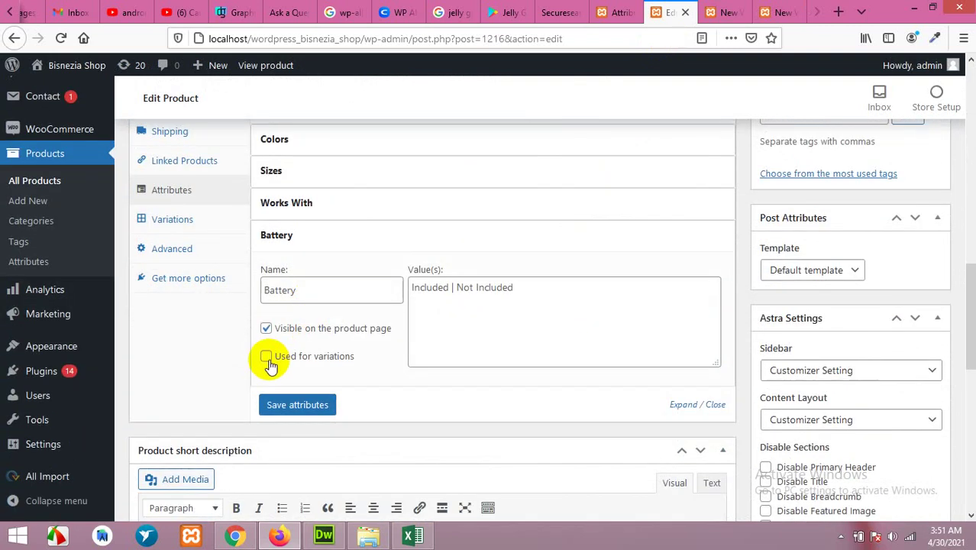
click(296, 410)
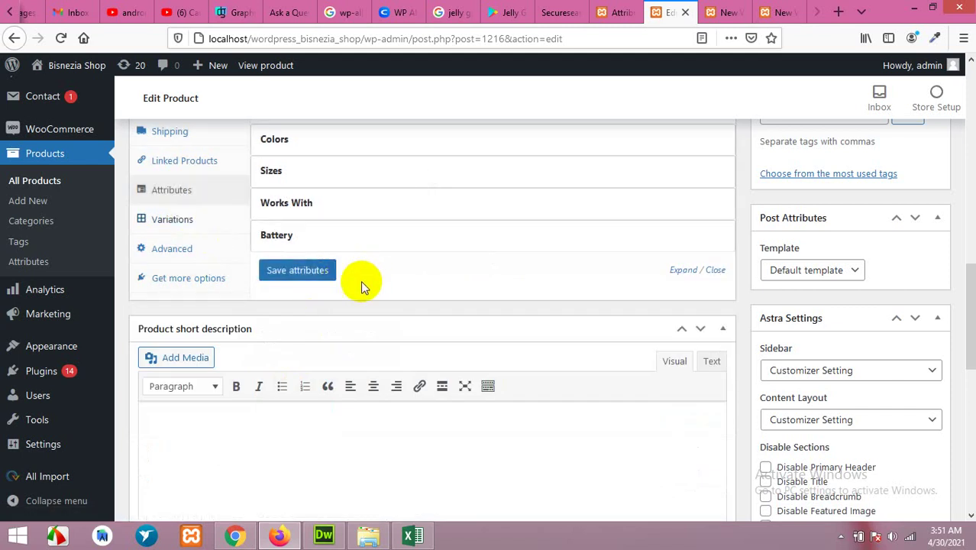
- In the product's variations, set Battery to Included for the (A)3pcs no box, size 11 variation
click(185, 221)
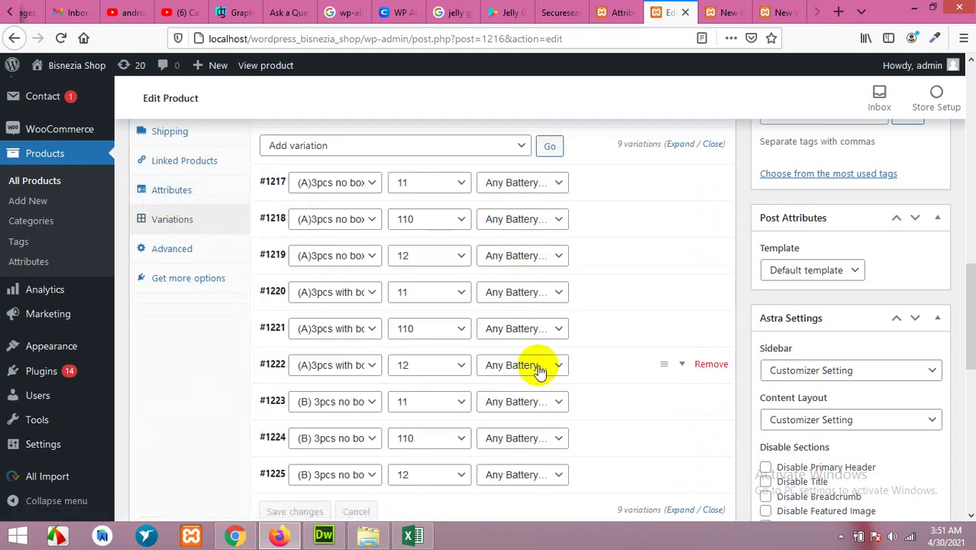
scroll(512, 288, down, 1)
scroll(520, 305, down, 2)
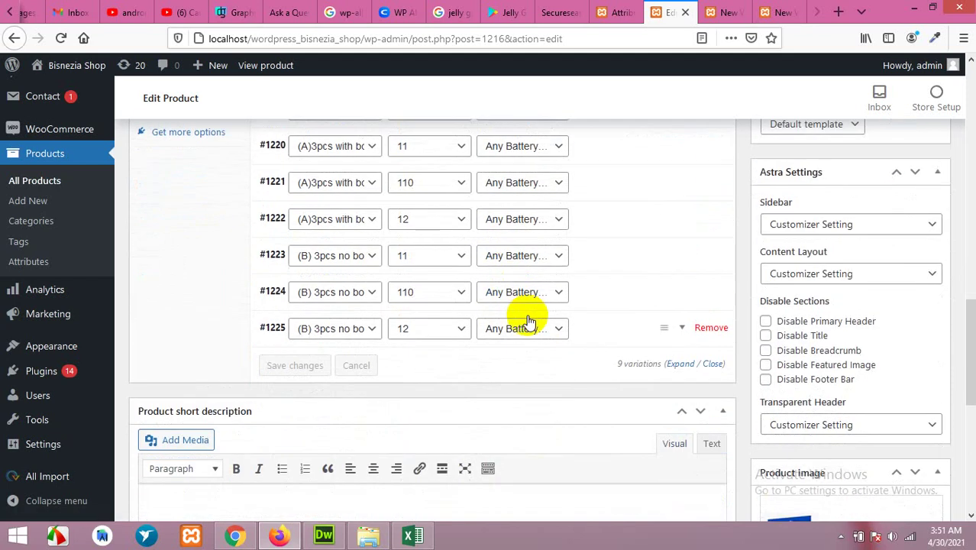
scroll(496, 282, up, 3)
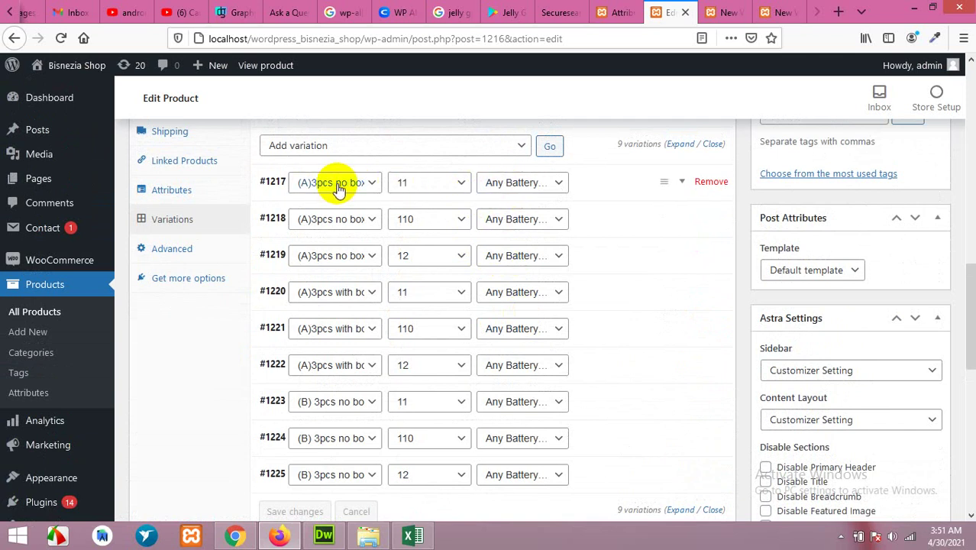
click(516, 184)
click(517, 220)
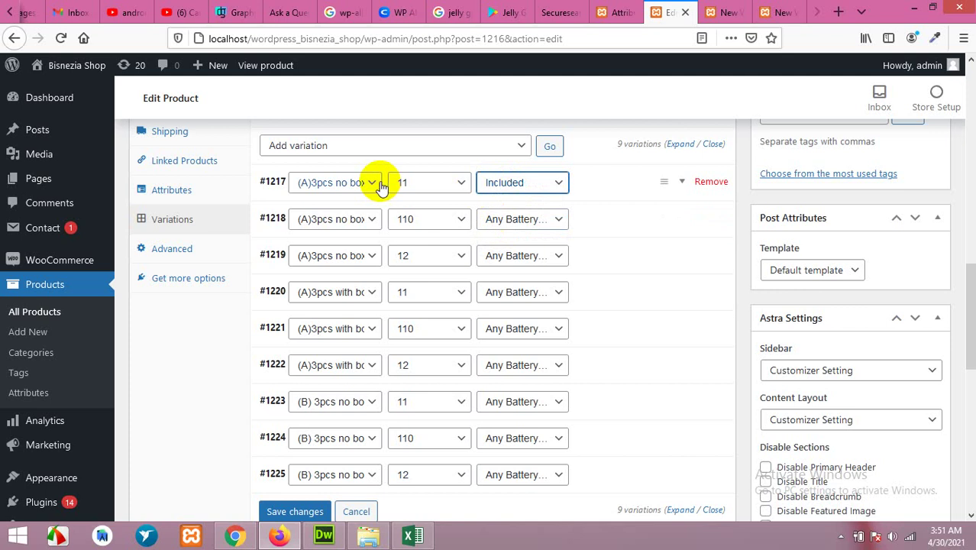
- Create variations from all attributes of the product and accept the confirmation dialogs
click(338, 145)
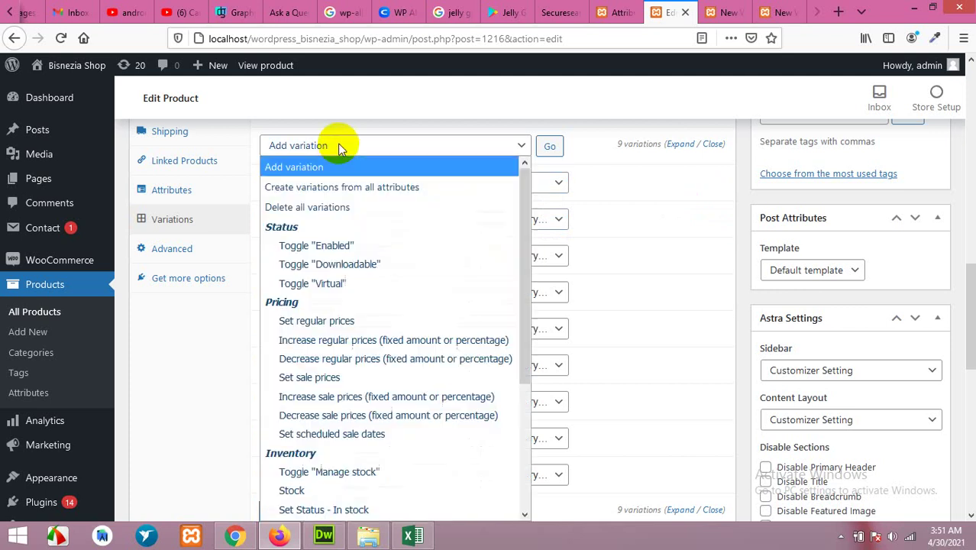
click(316, 187)
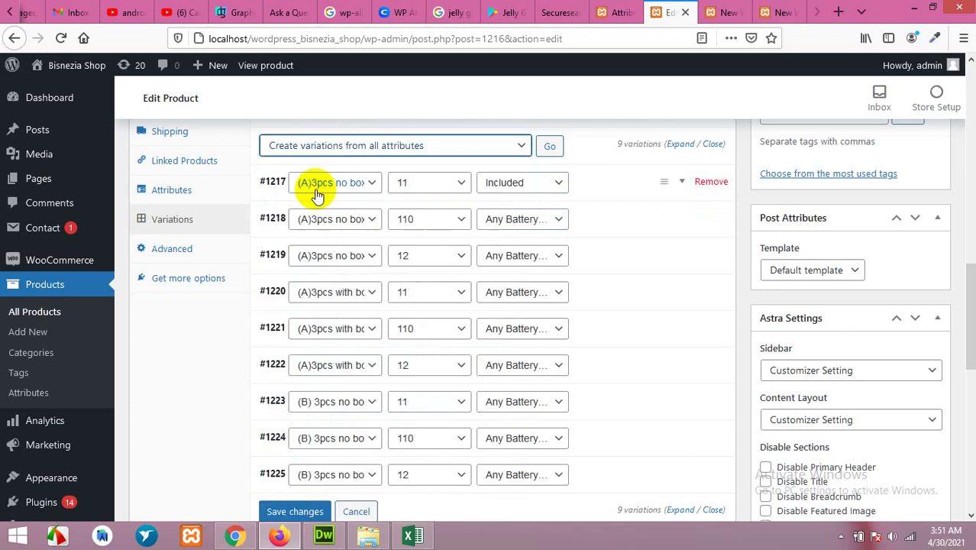
click(550, 146)
click(492, 258)
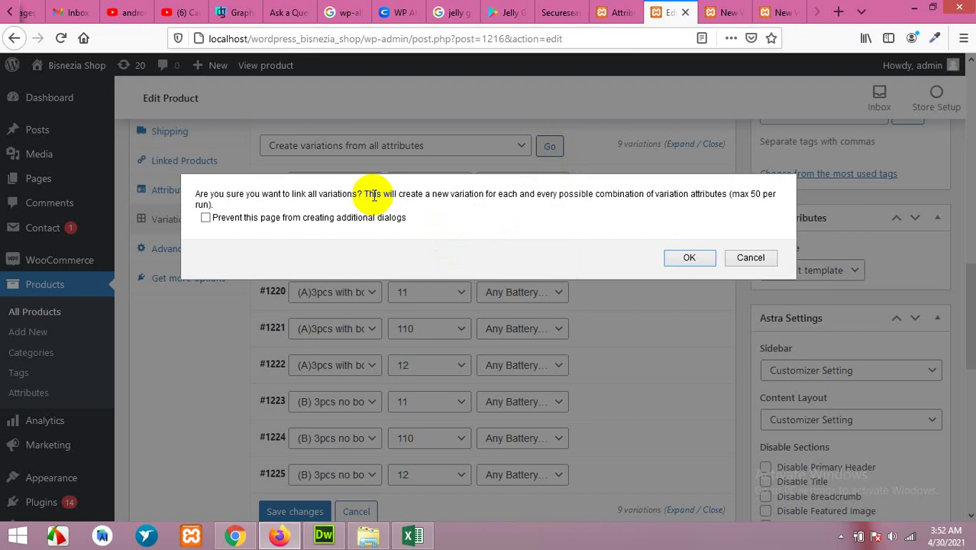
click(682, 257)
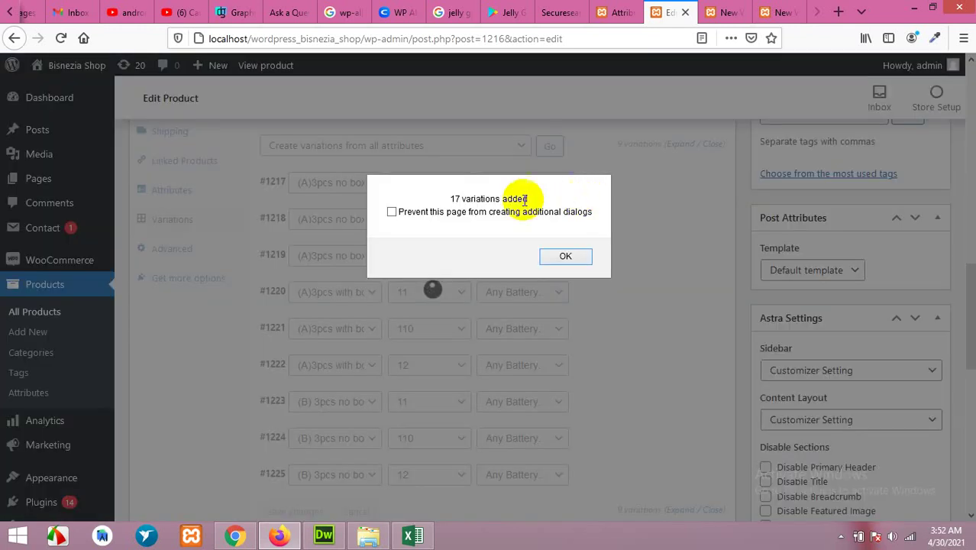
click(562, 255)
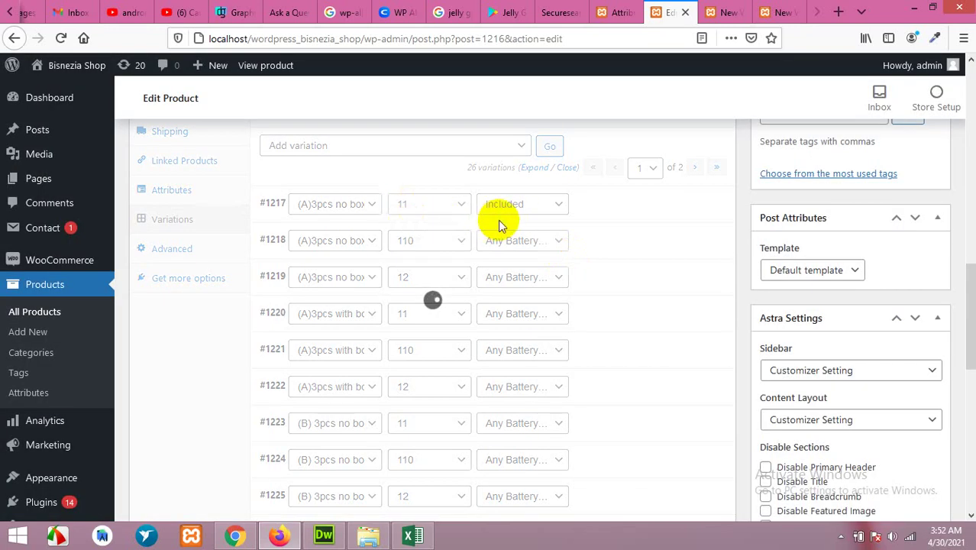
- Examine the price settings of the new (A)3pcs no box, size 11, Battery Not Included variation
click(615, 265)
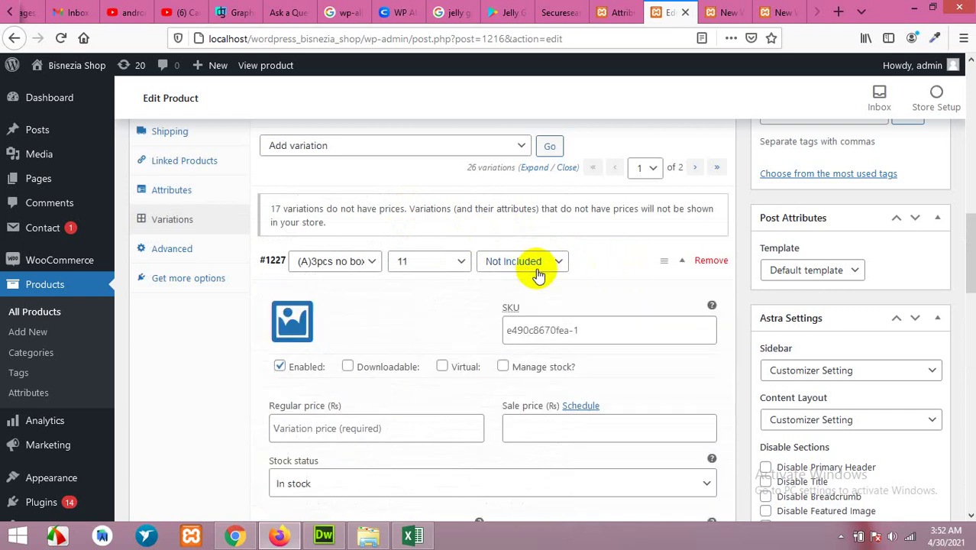
scroll(489, 229, down, 2)
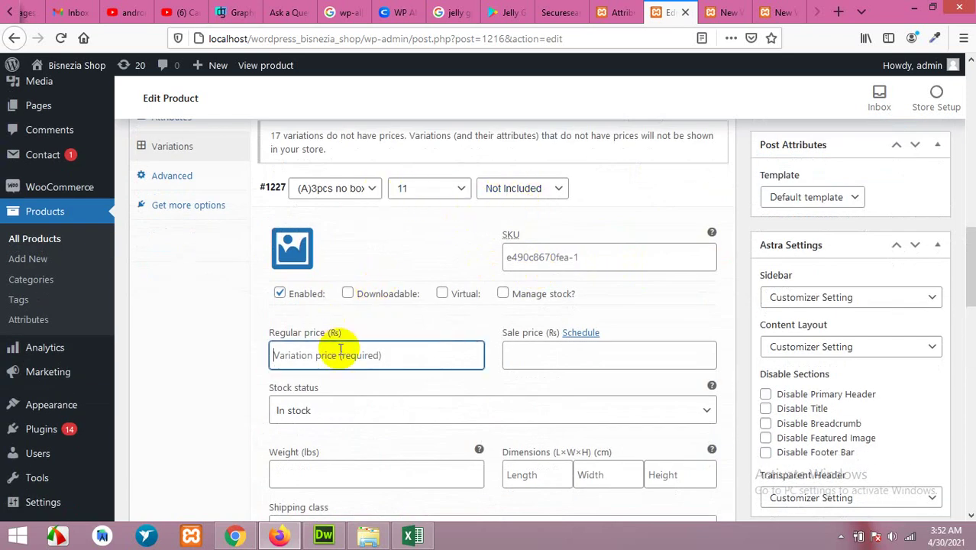
click(582, 199)
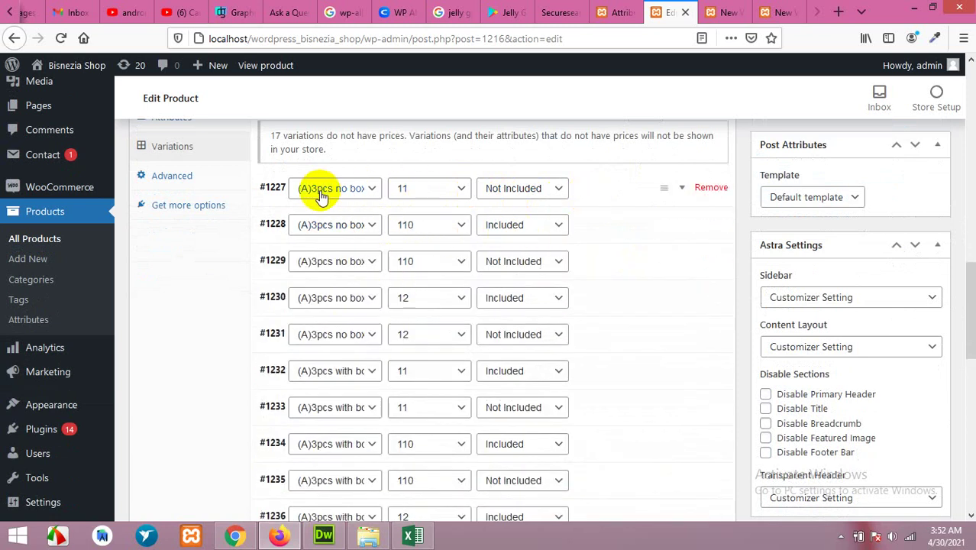
- Set the regular price to 480 for the (A)3pcs with box, size 11, Battery Included variation
scroll(405, 197, down, 2)
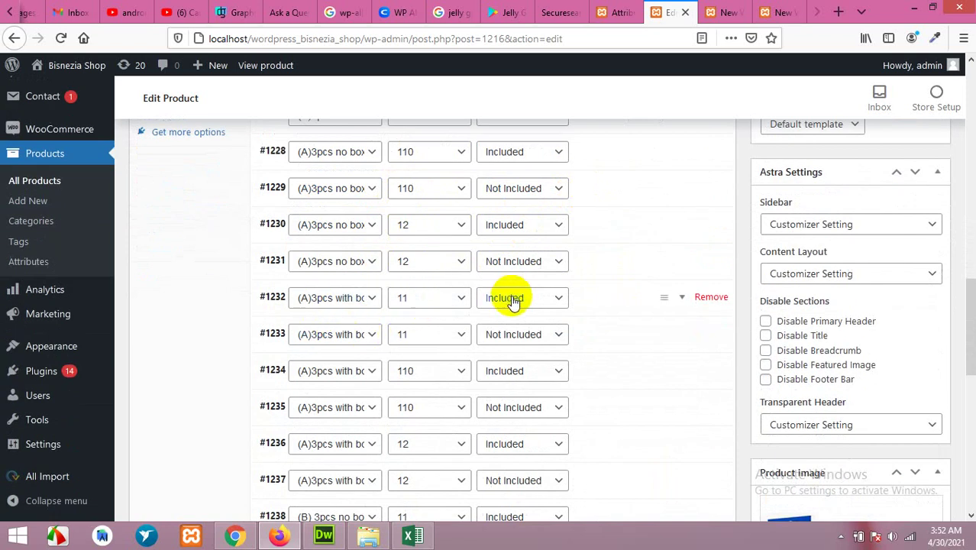
click(600, 301)
scroll(483, 333, down, 2)
click(378, 393)
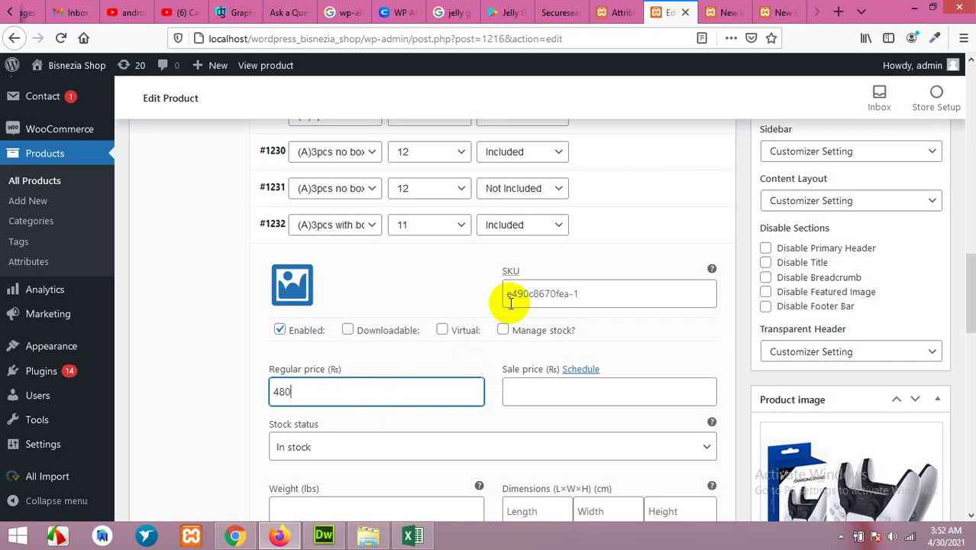
click(599, 233)
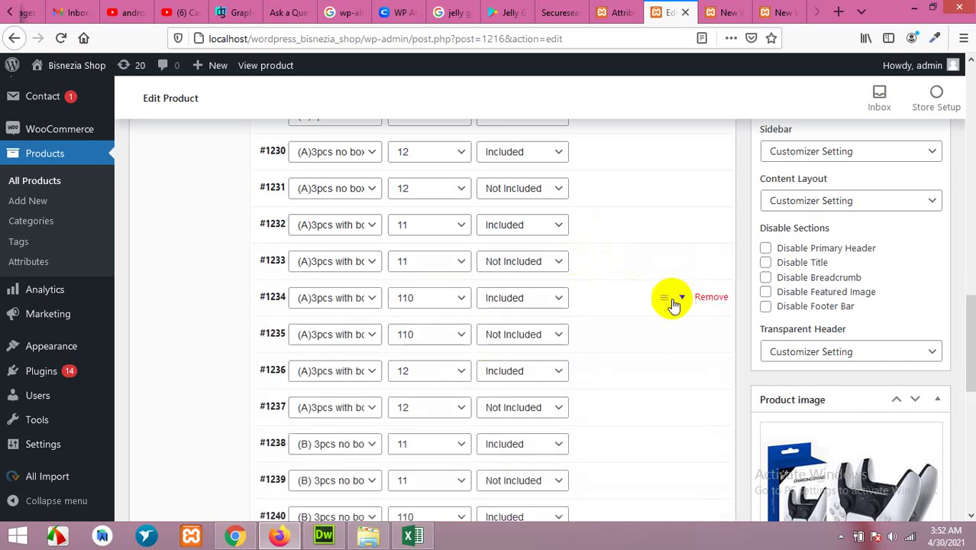
- Save the variation changes and update the variable product
scroll(398, 383, down, 10)
click(290, 226)
scroll(647, 329, up, 10)
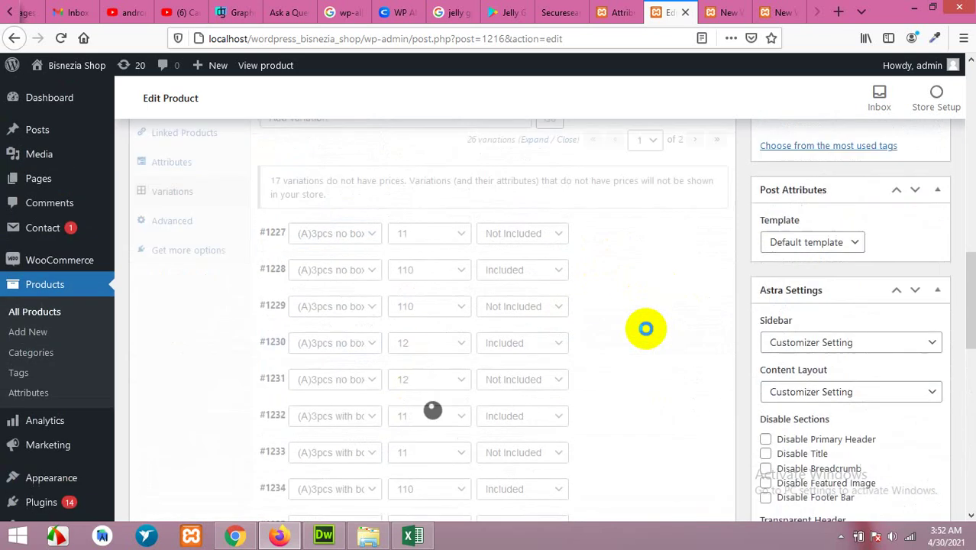
scroll(664, 322, up, 5)
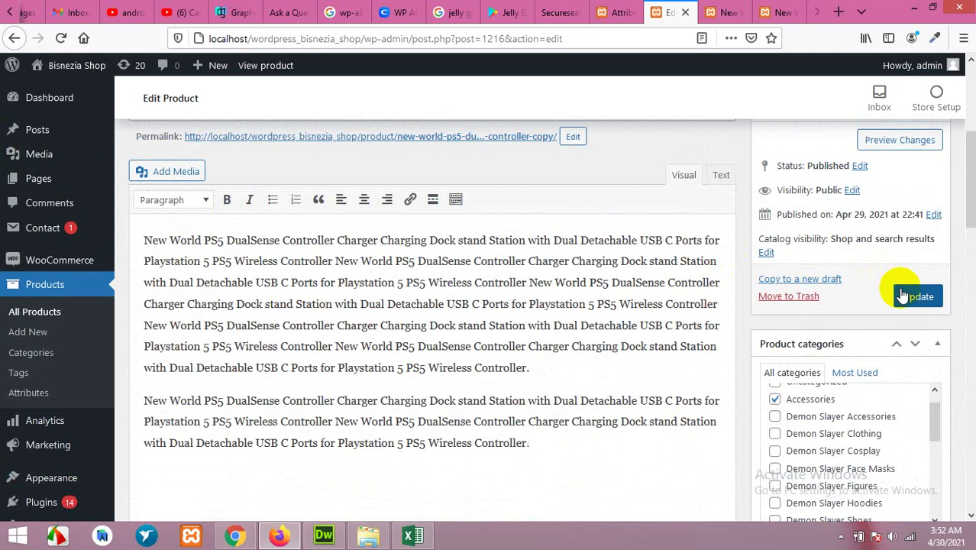
click(913, 296)
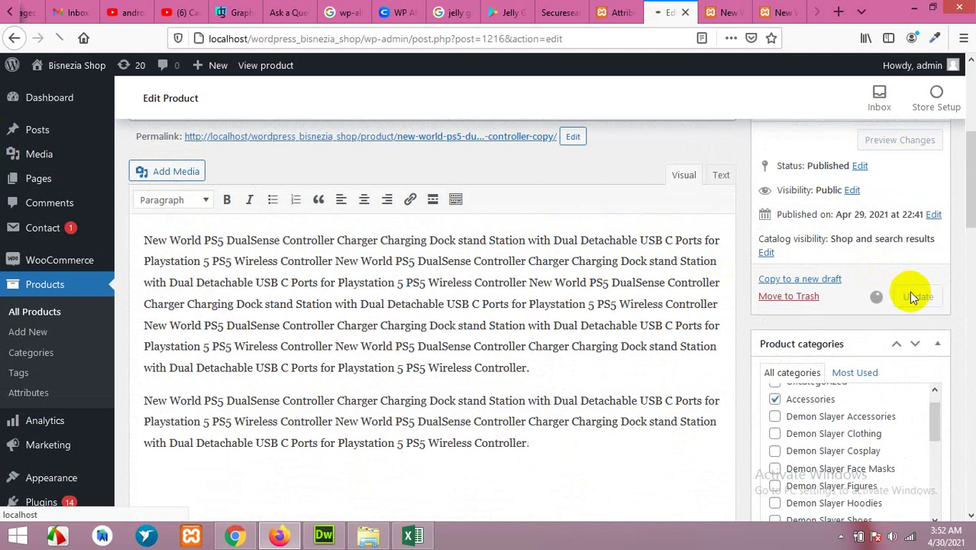
- Reload the variable product's shop page and compare the size 11, (A)3pcs with box price with Battery Included and Not Included
click(769, 9)
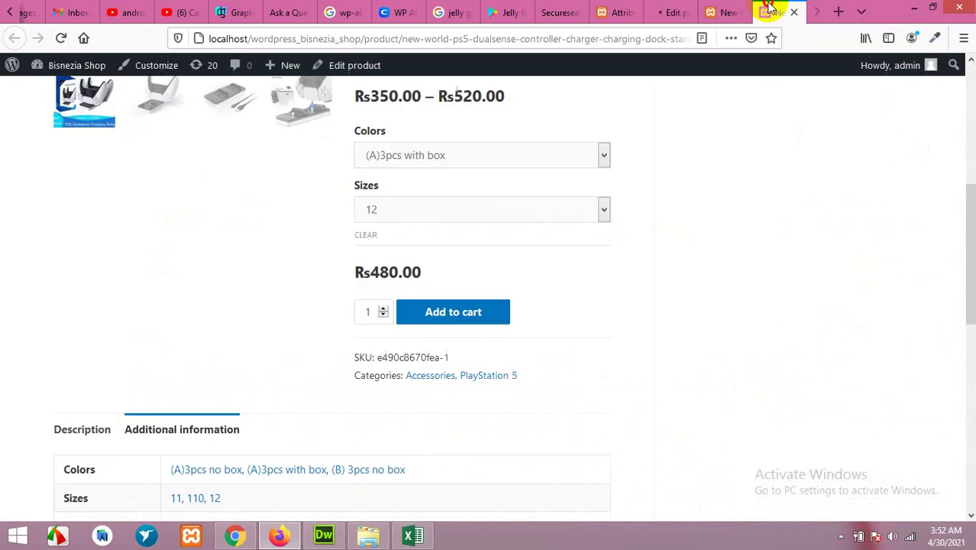
click(61, 38)
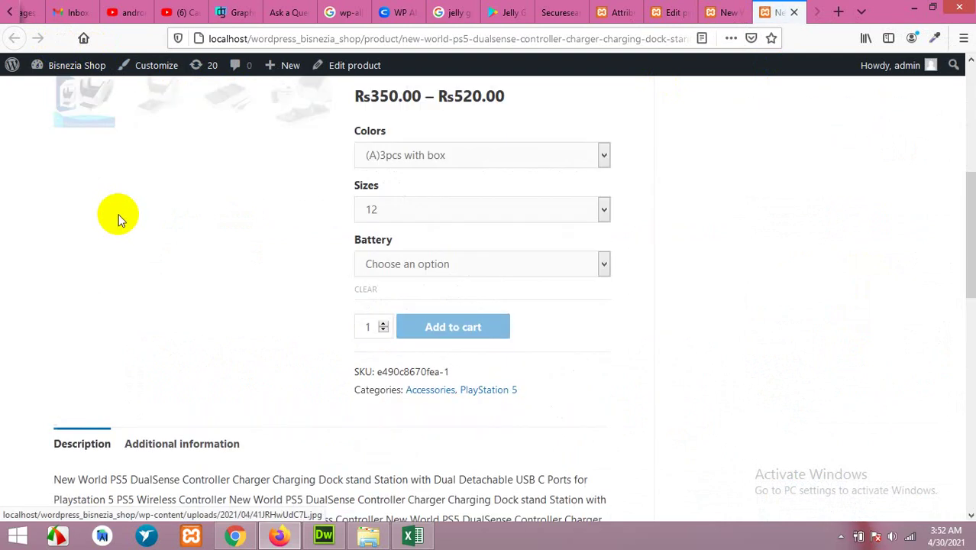
click(399, 210)
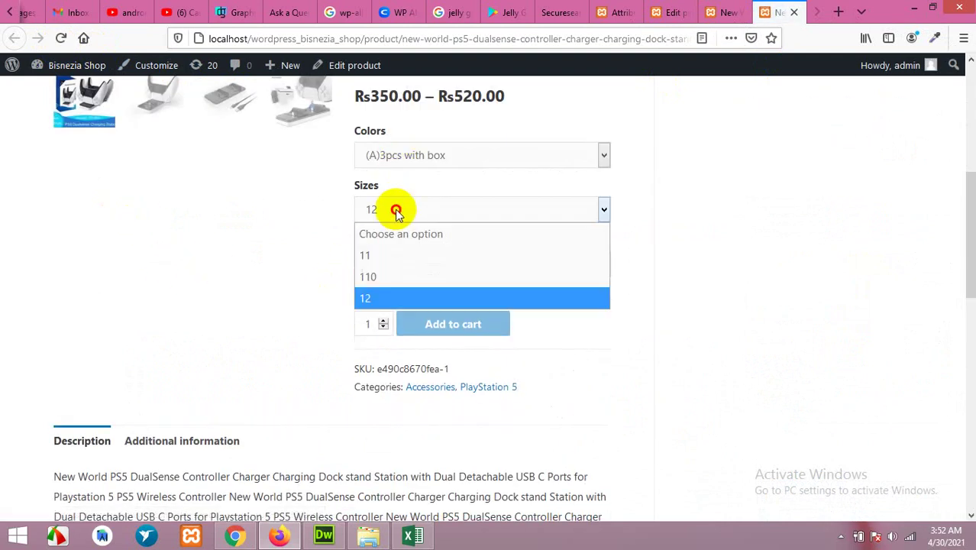
click(397, 253)
click(393, 266)
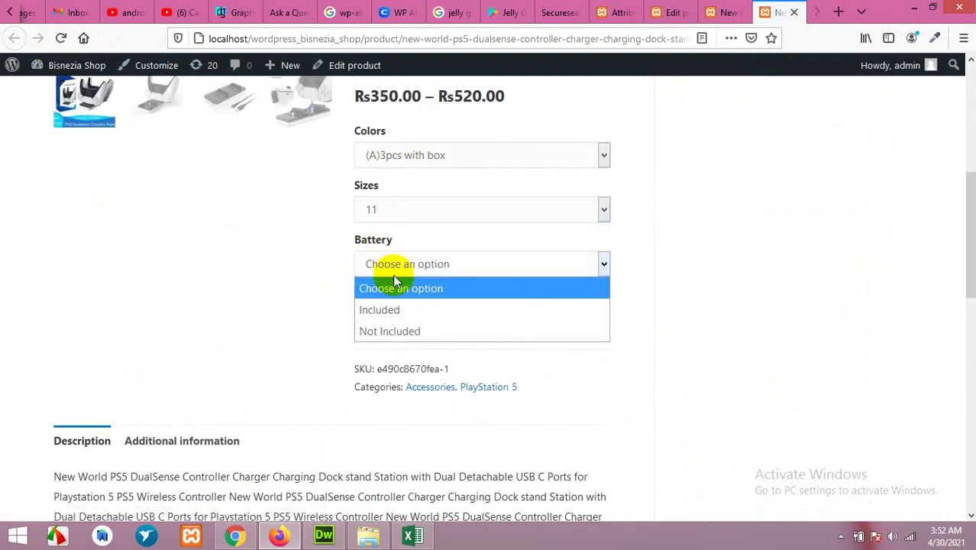
click(383, 308)
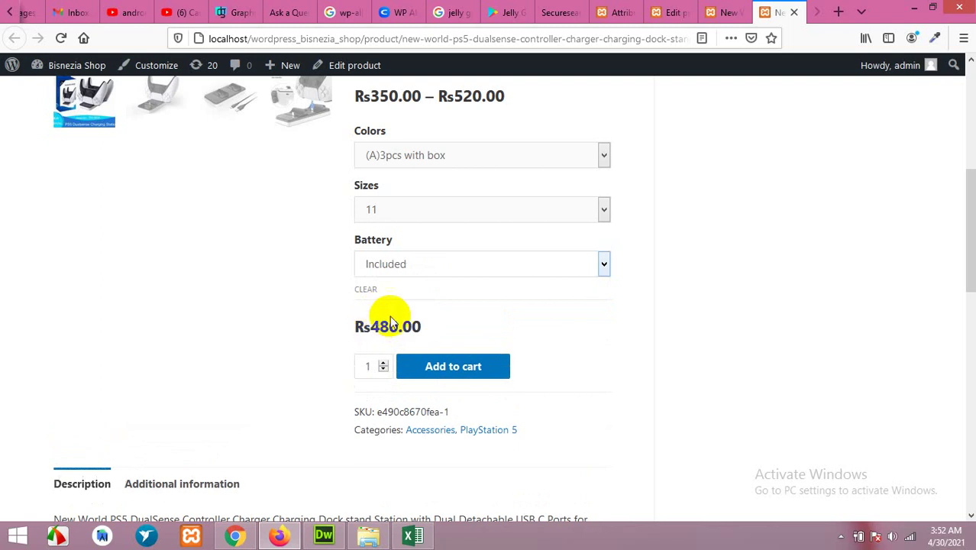
click(392, 262)
click(384, 331)
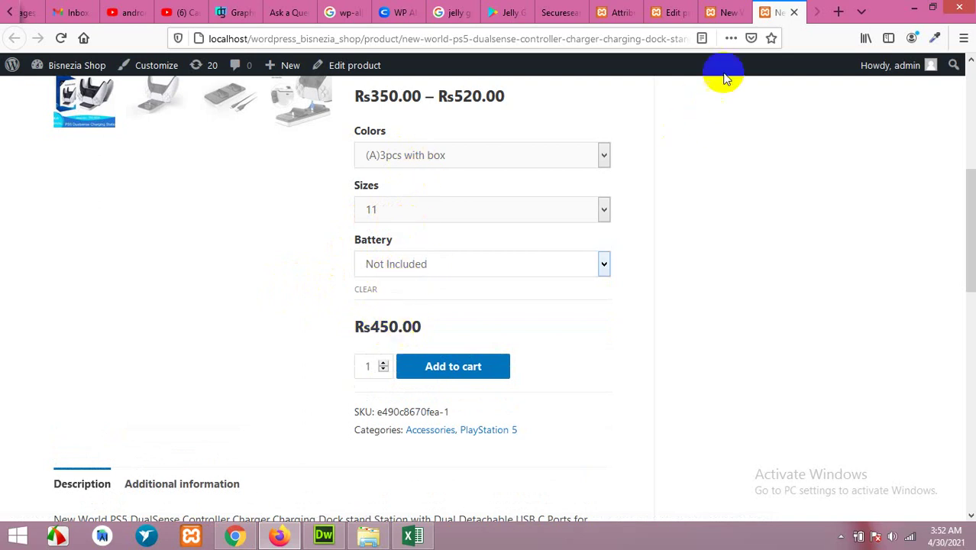
- Open the simple product's edit page in a new tab from its shop page and switch to it
click(718, 13)
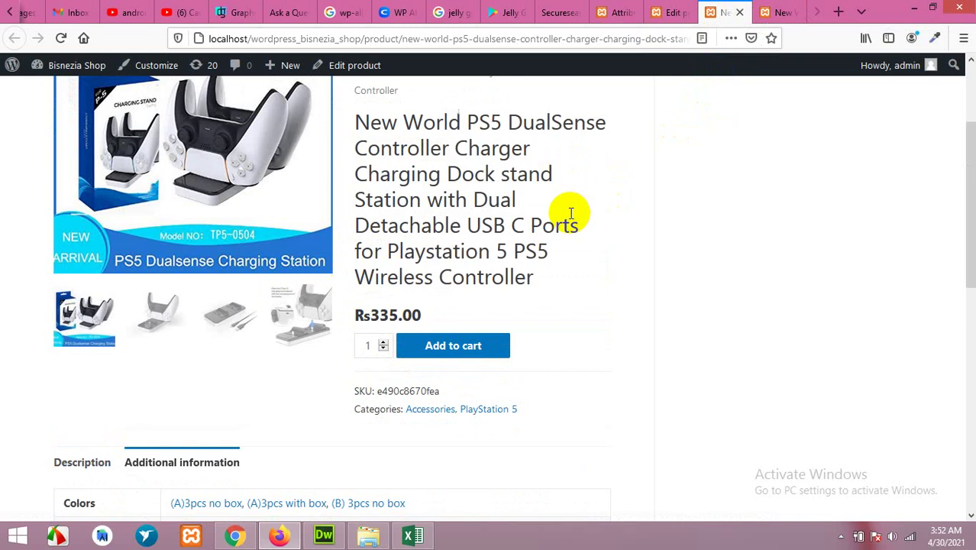
scroll(567, 211, up, 2)
right_click(346, 73)
click(367, 79)
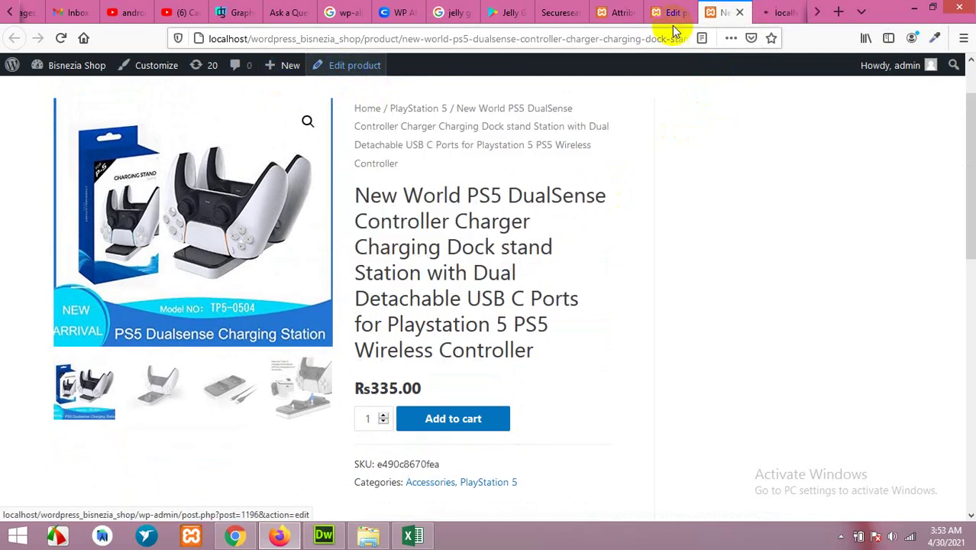
click(731, 13)
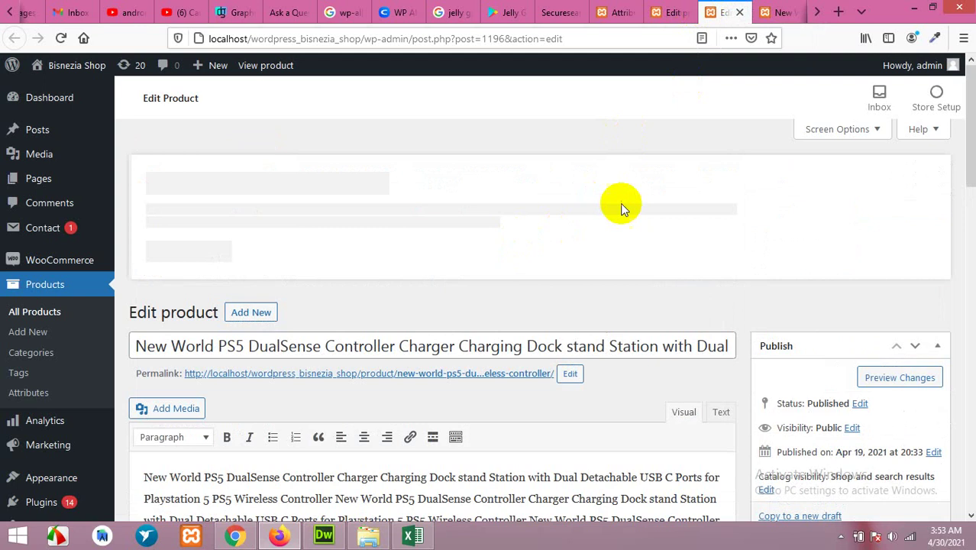
- Return to the variable product's edit page and add the global Battery attribute to its attributes
scroll(579, 247, down, 4)
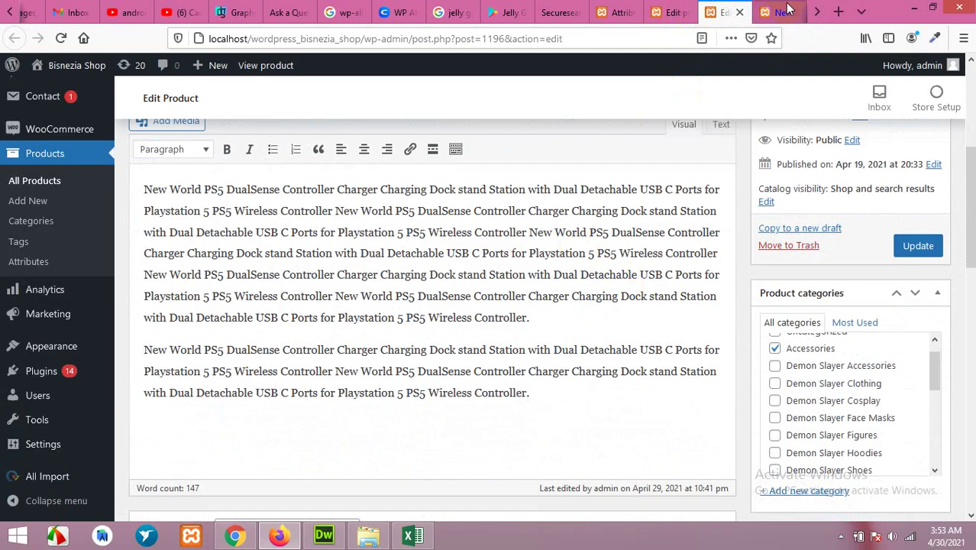
click(787, 11)
click(666, 13)
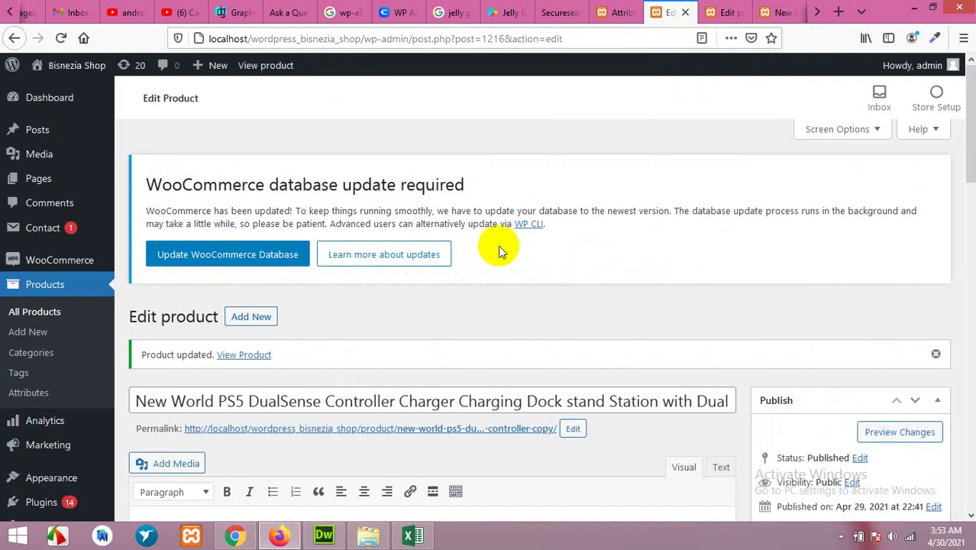
scroll(500, 252, down, 10)
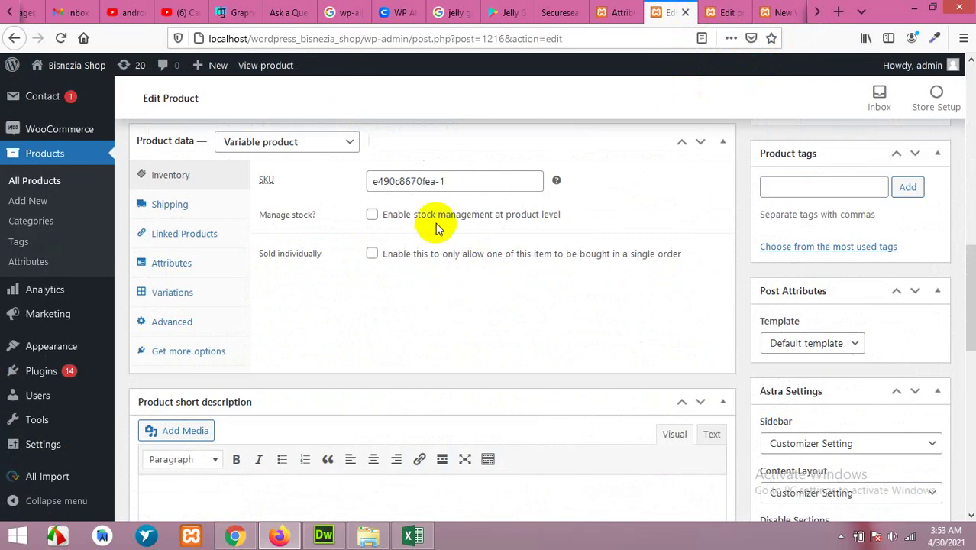
click(171, 292)
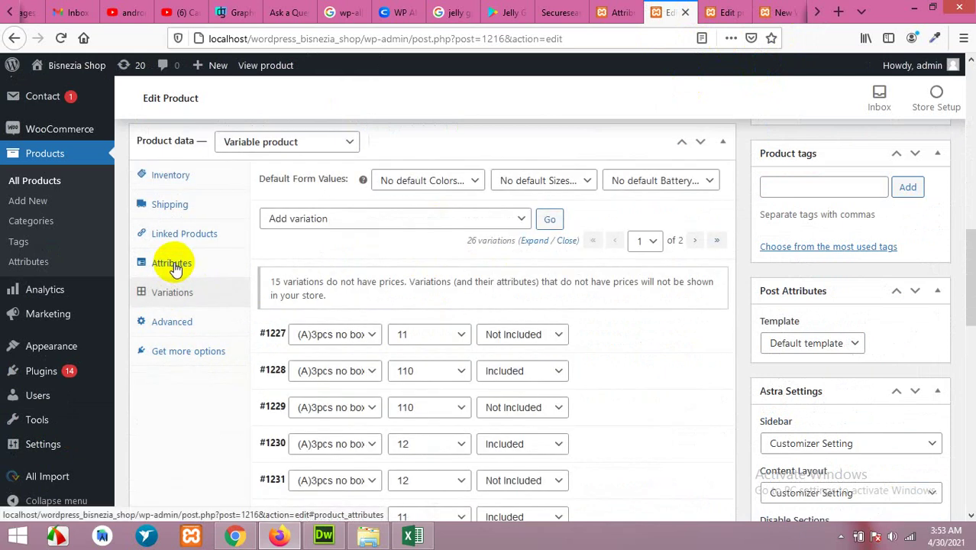
click(174, 263)
click(321, 180)
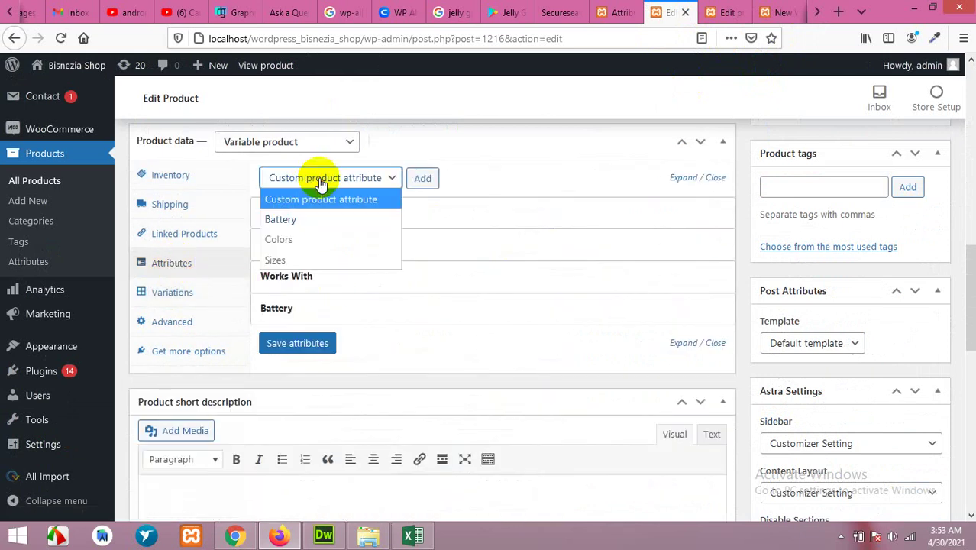
click(296, 219)
click(421, 179)
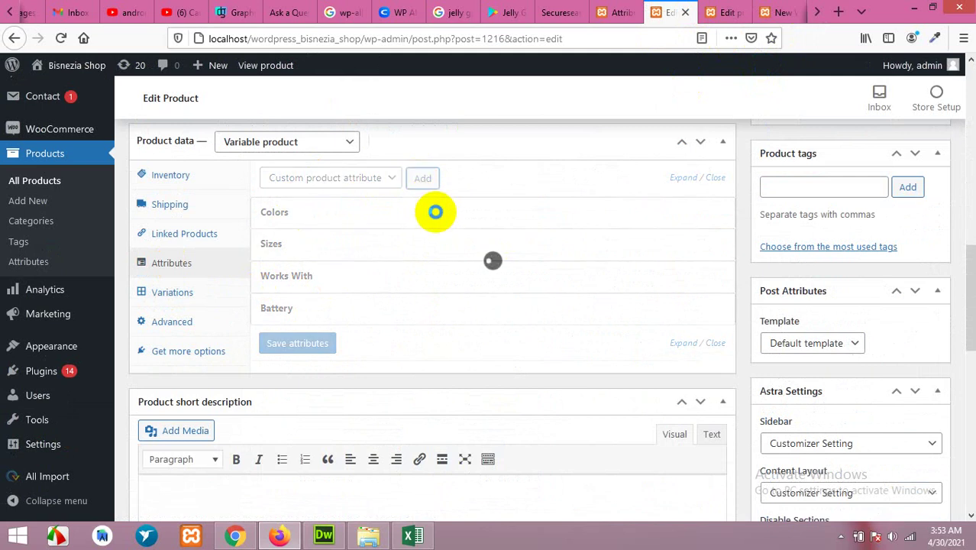
- Give the newly added Battery attribute the values Included and Not Included, and try its use for variations on and off
scroll(310, 347, down, 2)
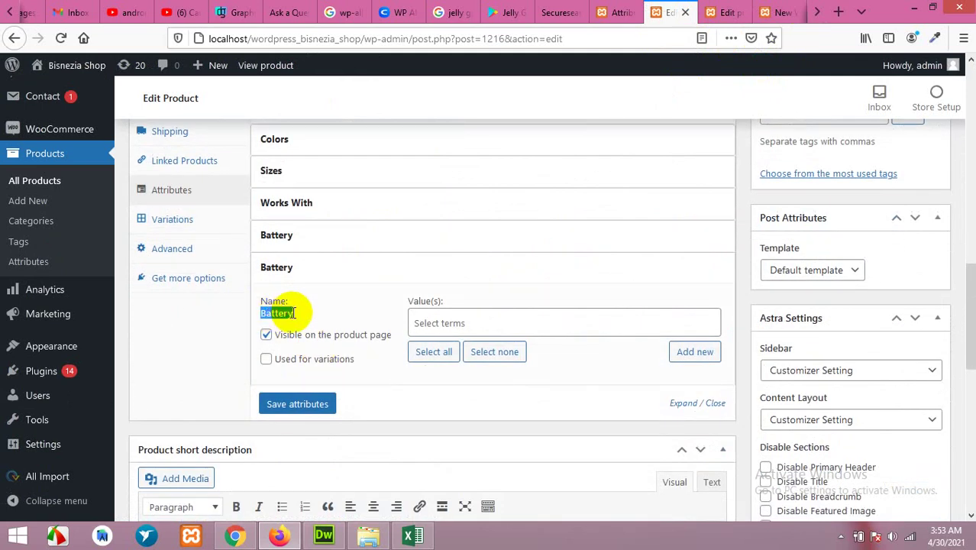
click(439, 322)
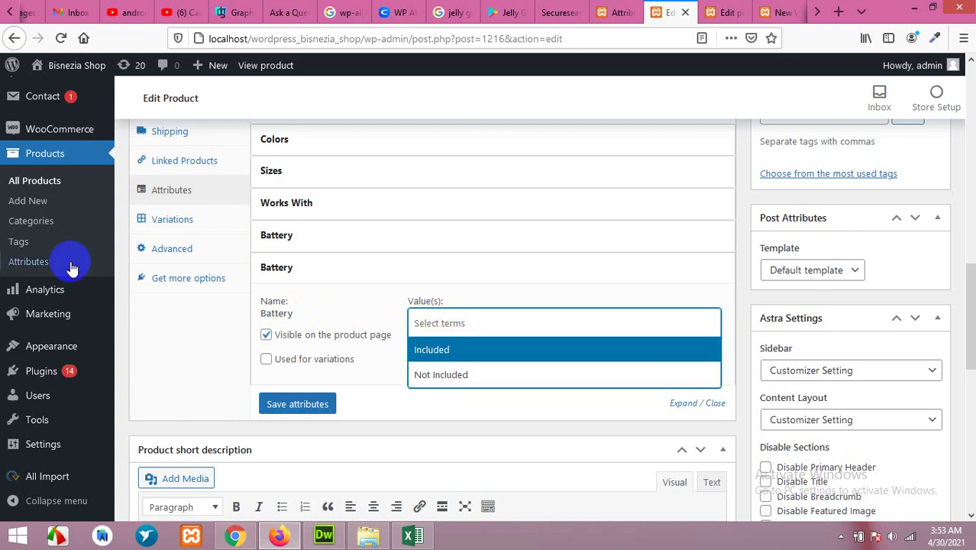
click(441, 353)
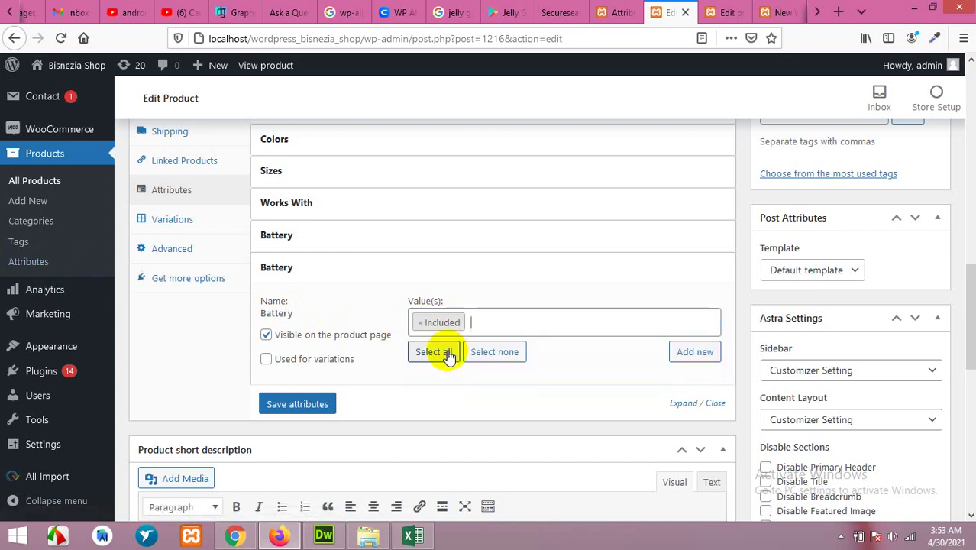
click(511, 323)
click(451, 374)
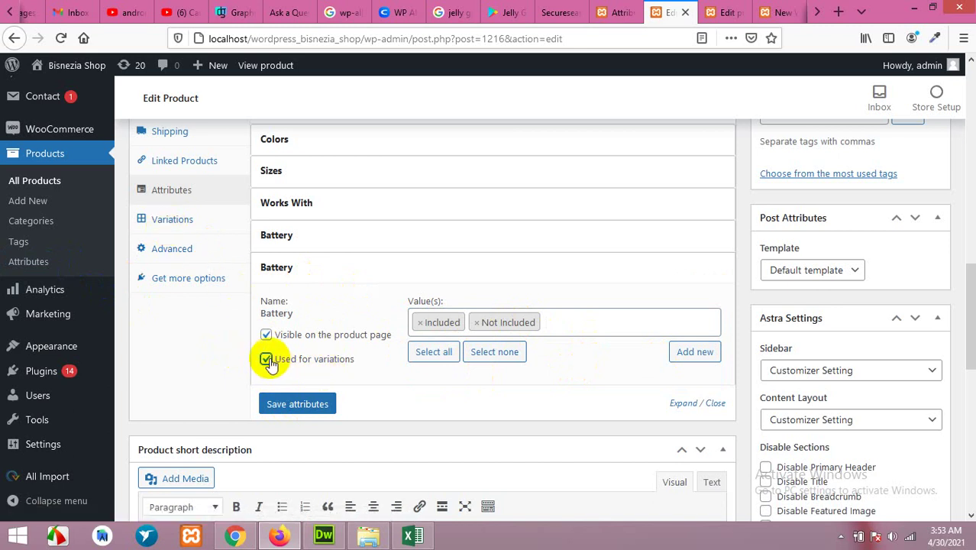
click(267, 360)
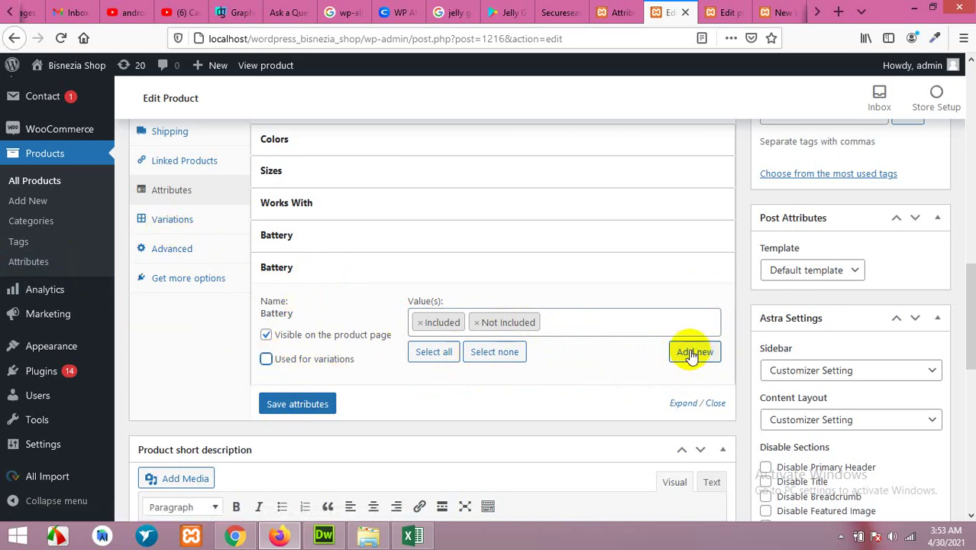
- Clear the values of the second Battery attribute and remove it from the variable product
click(484, 357)
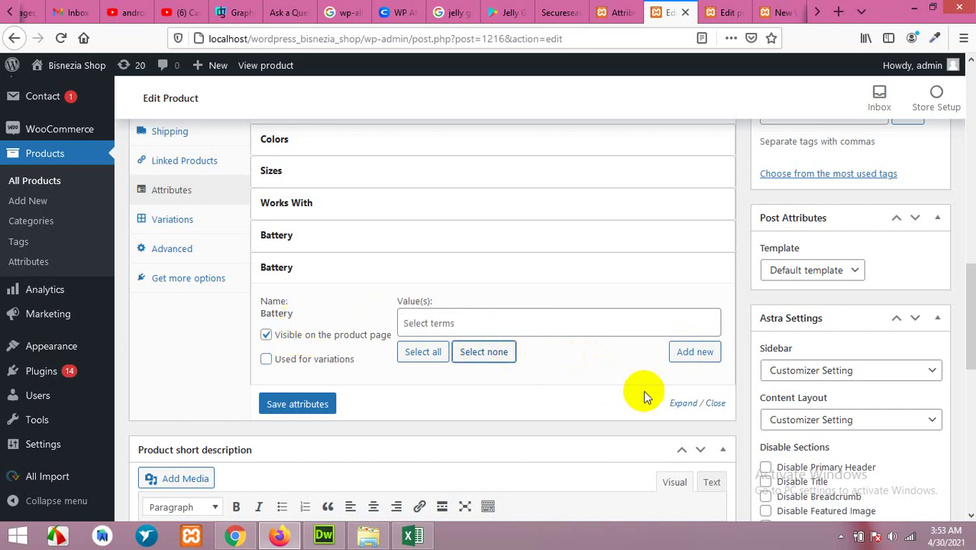
click(703, 267)
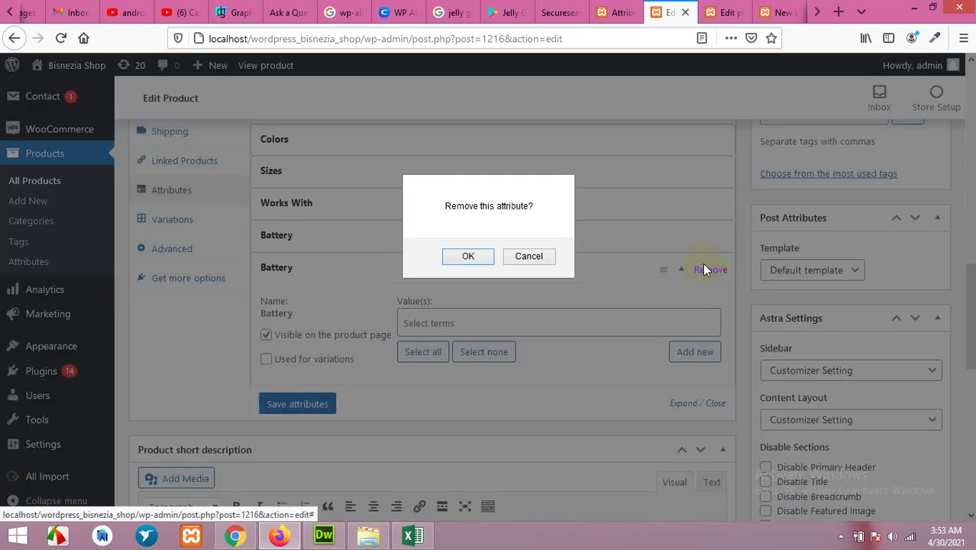
click(489, 257)
- Add the global Battery attribute with the value Included to the simple product
click(718, 12)
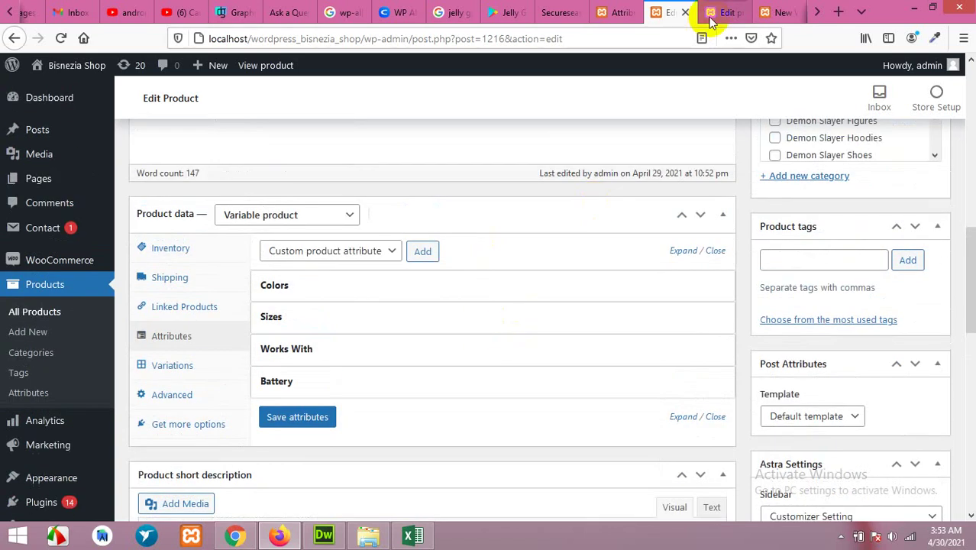
scroll(686, 85, up, 5)
scroll(565, 290, down, 4)
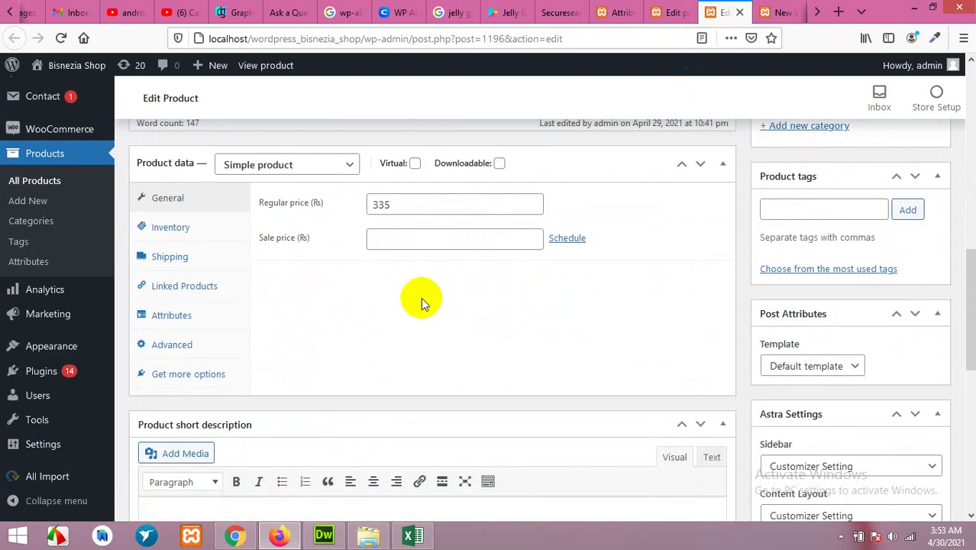
click(176, 320)
click(351, 201)
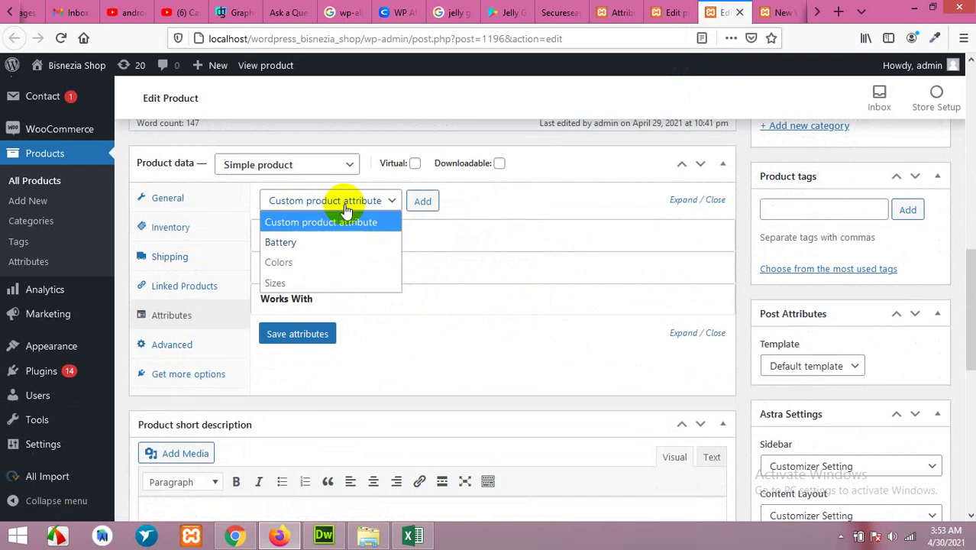
click(301, 243)
click(422, 201)
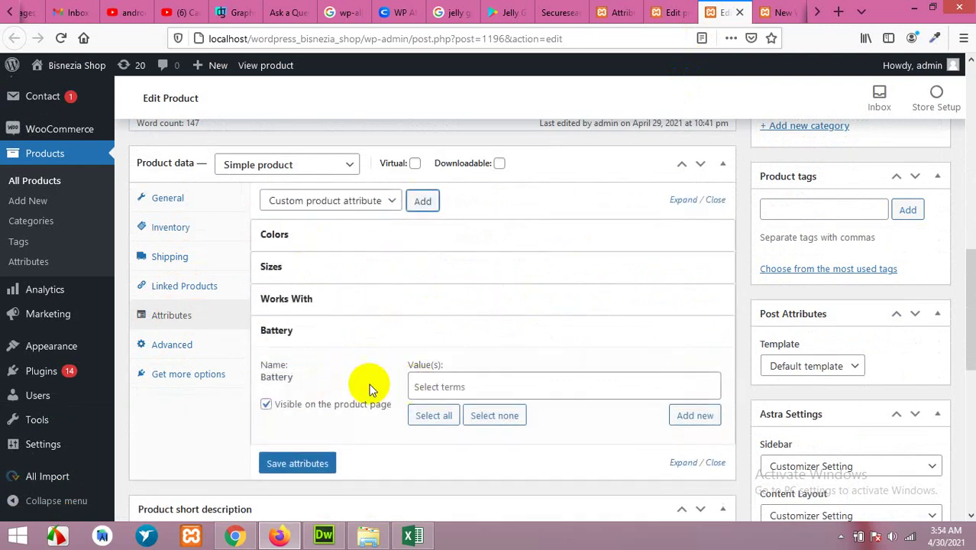
click(437, 386)
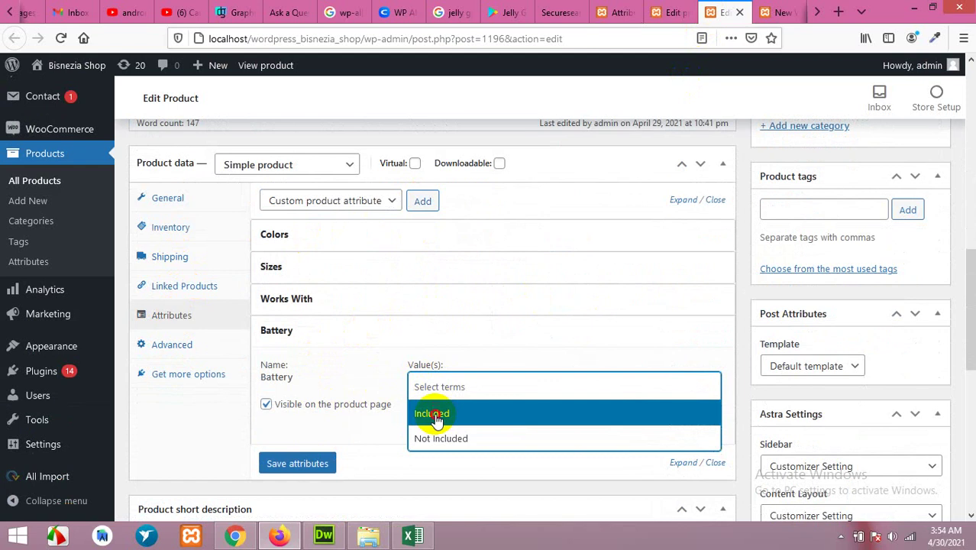
click(435, 417)
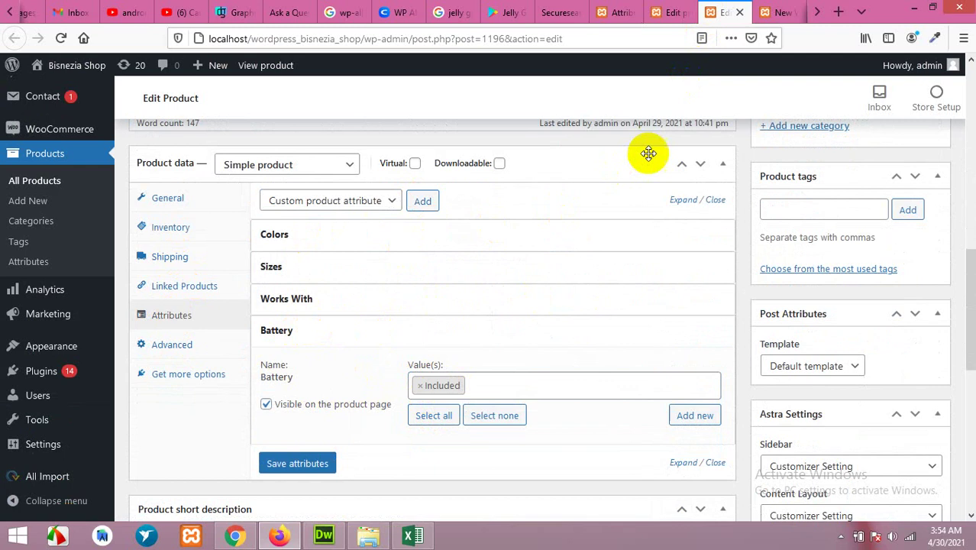
- Check the additional information on the simple product's shop page and save the attributes on its edit page
click(775, 12)
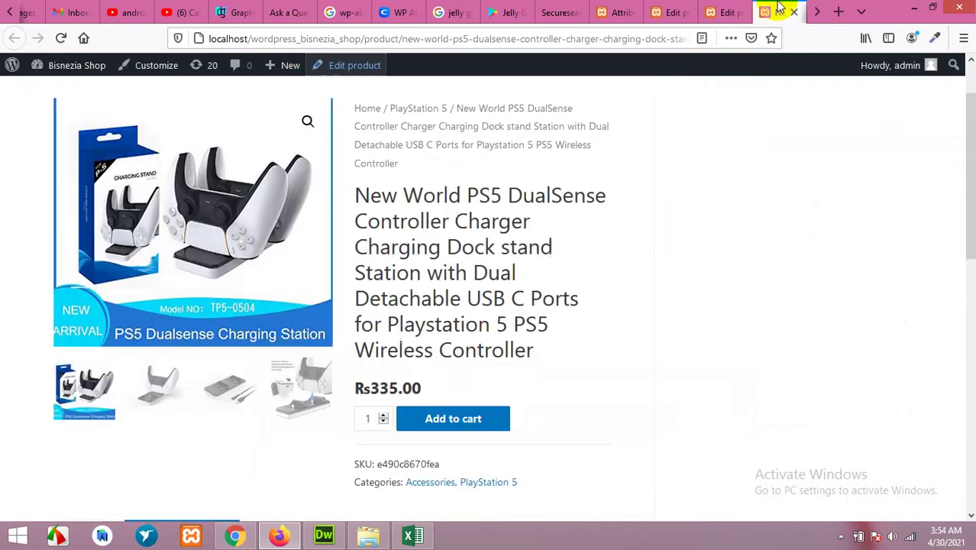
scroll(443, 305, down, 2)
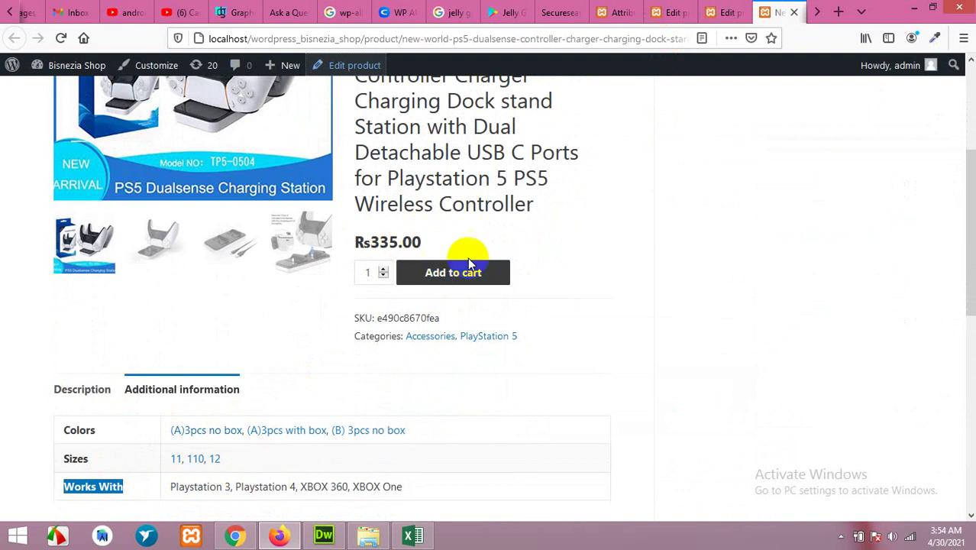
click(672, 13)
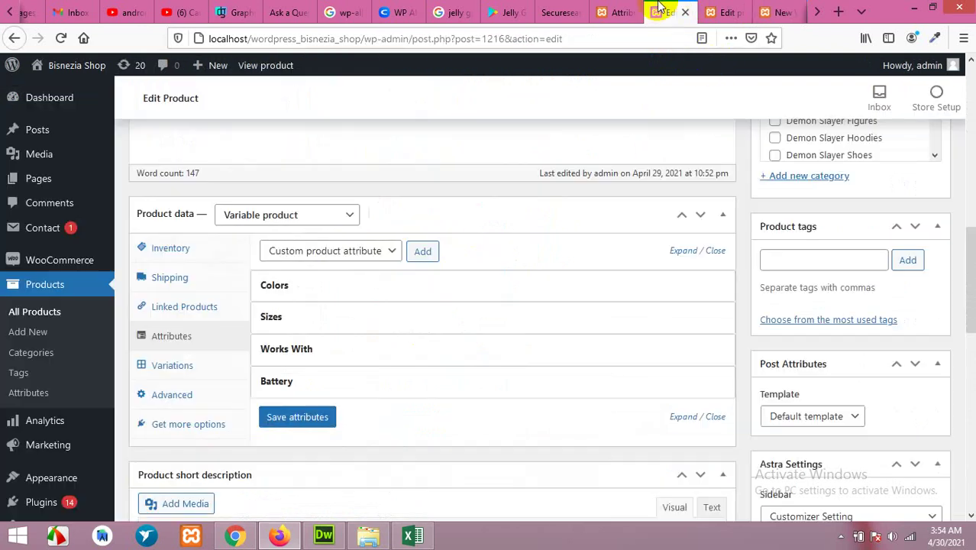
click(715, 6)
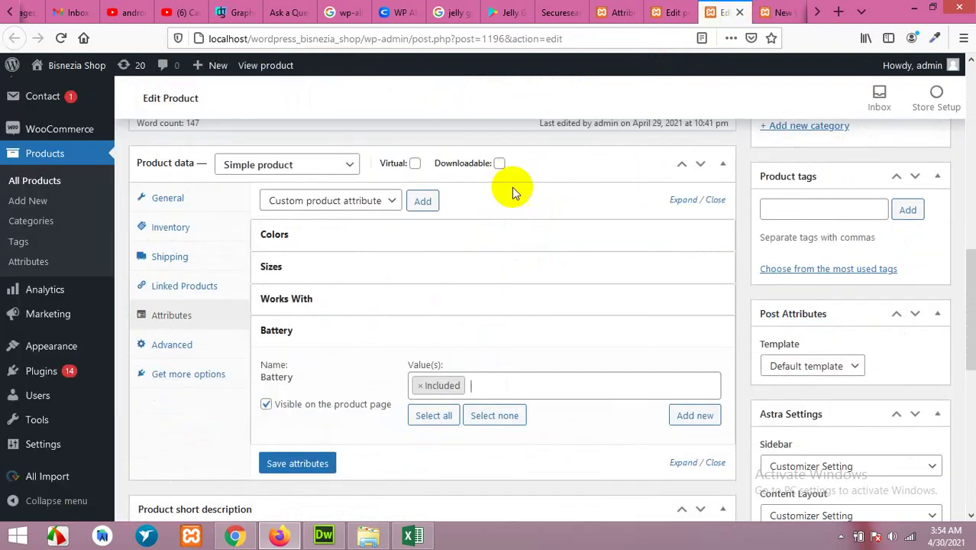
click(458, 389)
click(291, 464)
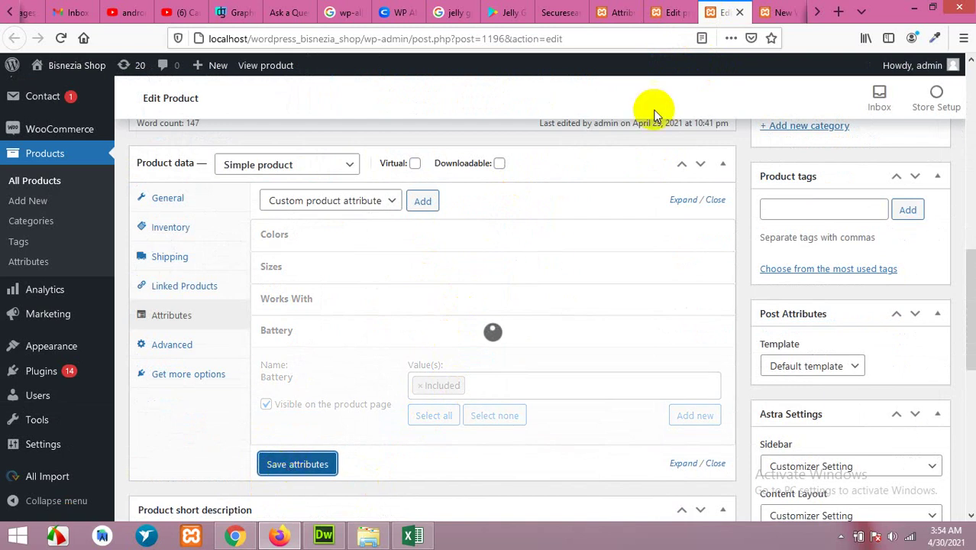
- Reload the simple product's shop page and examine the Battery attribute in its additional information
click(780, 11)
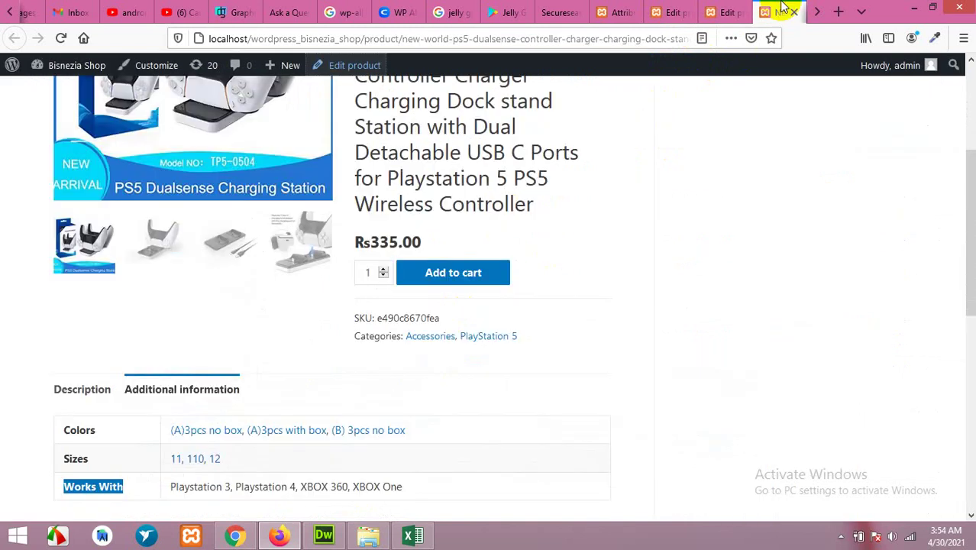
click(61, 38)
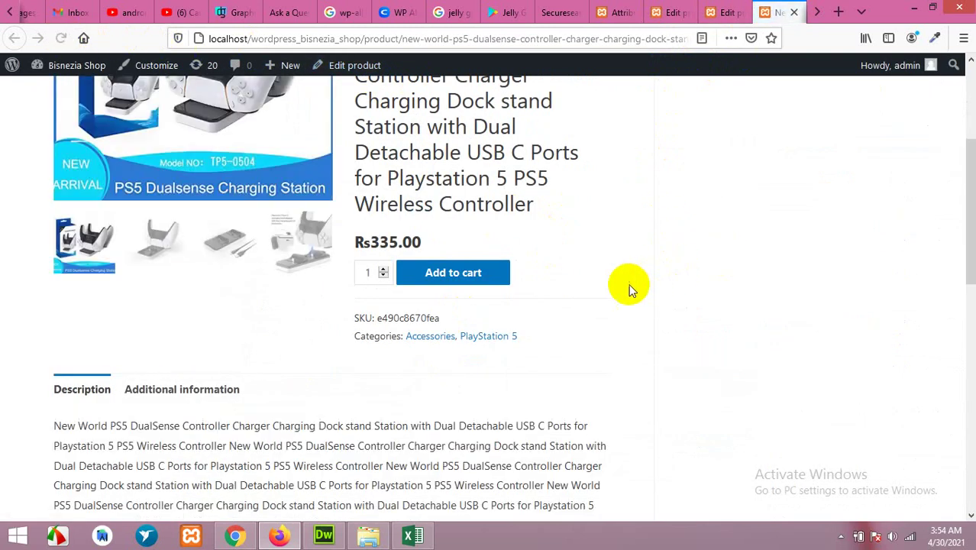
scroll(220, 265, down, 2)
click(153, 243)
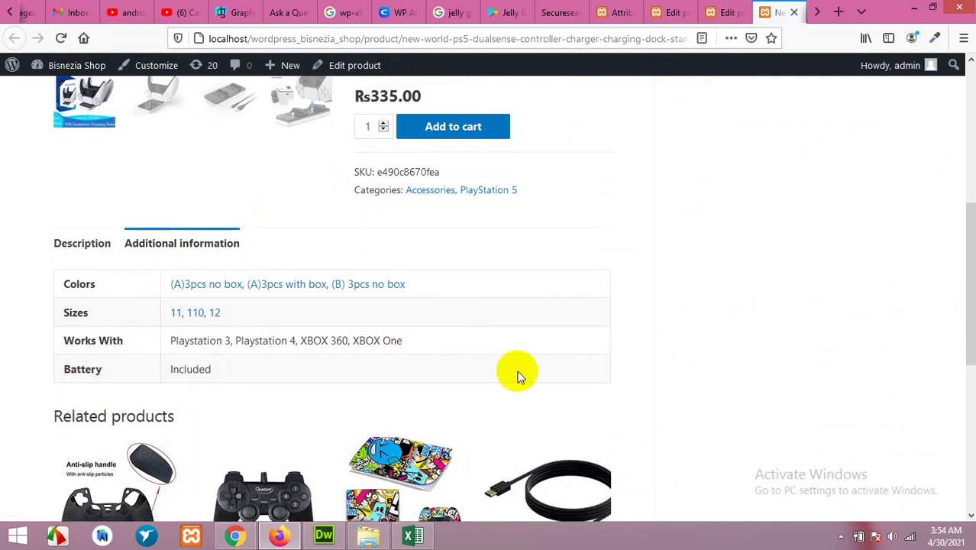
scroll(518, 372, up, 4)
scroll(546, 278, down, 2)
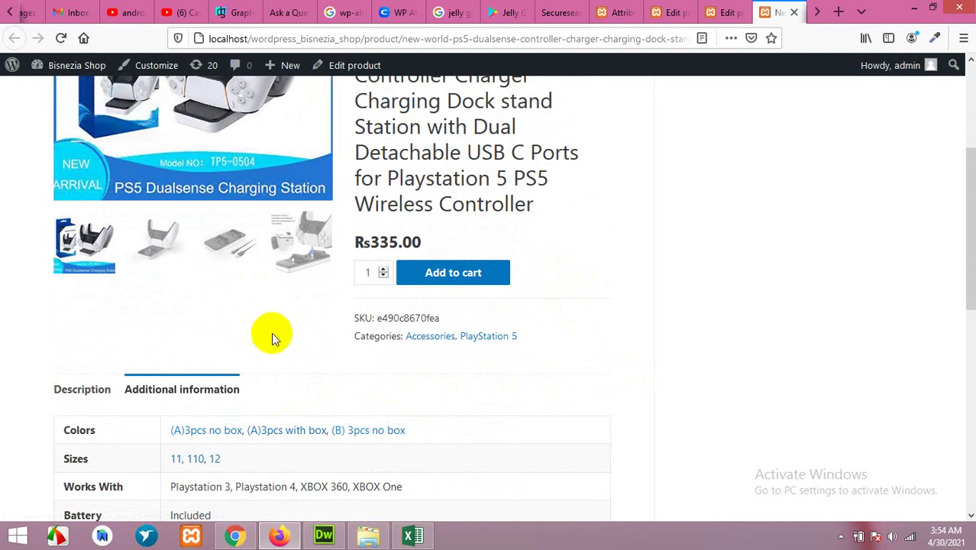
scroll(527, 378, up, 1)
scroll(613, 327, up, 2)
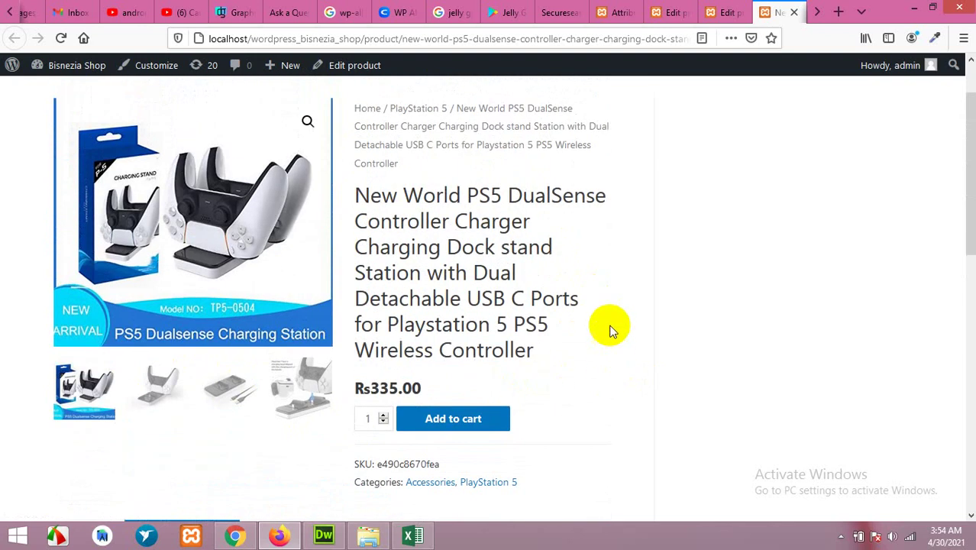